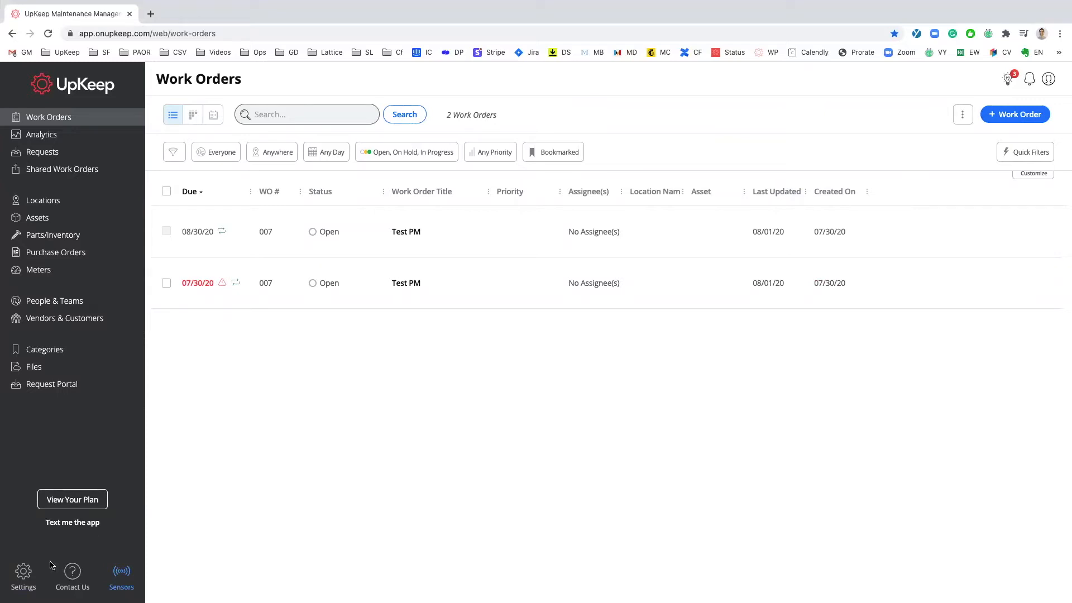
Start a new automated workflow in the settings, titled "If Work Order is created > And assigned to Test Location > Add Test Checklist".
{"action": "left_click", "coordinate": [25, 577]}
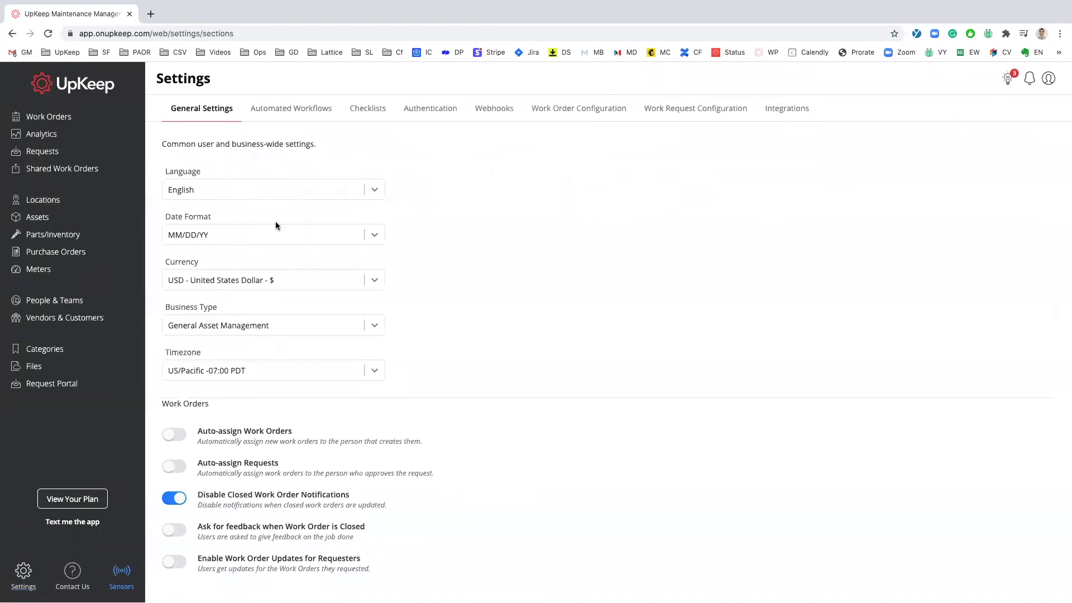
{"action": "left_click", "coordinate": [305, 114]}
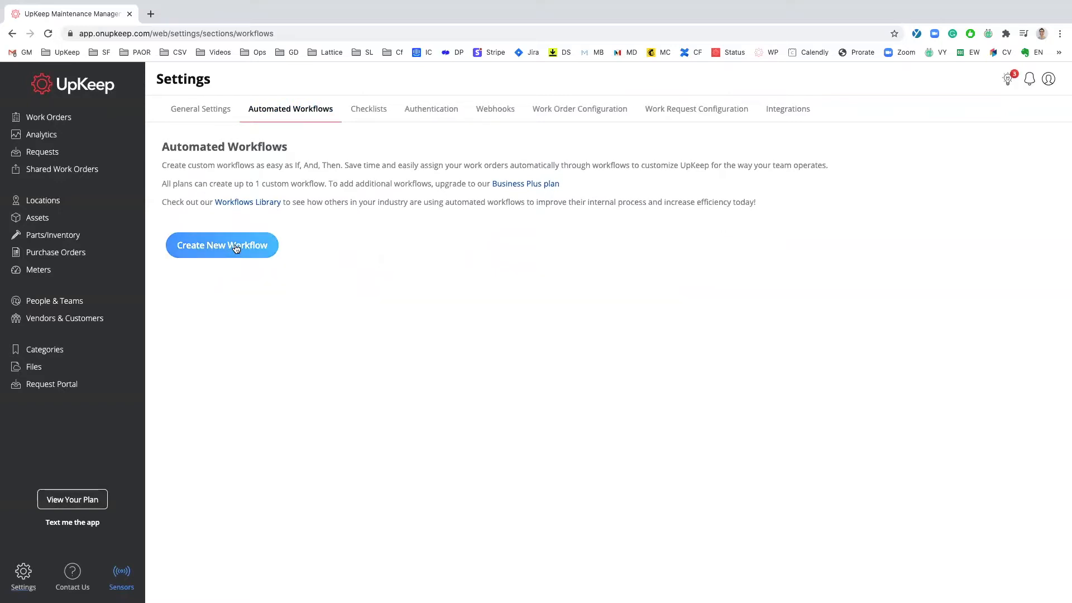
{"action": "left_click", "coordinate": [222, 254]}
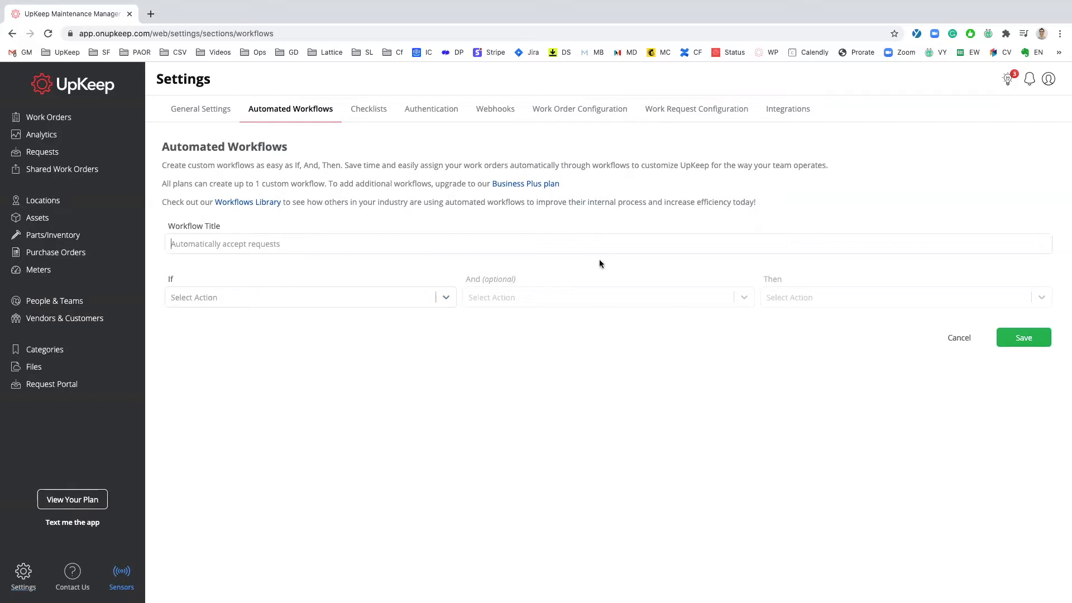
{"action": "key", "text": "super+Tab"}
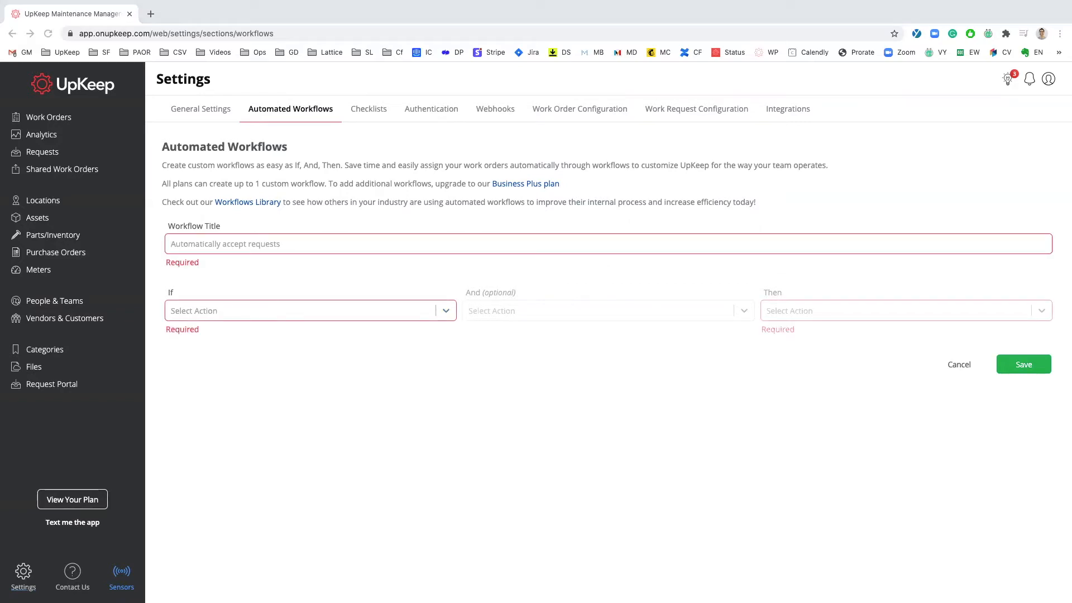
{"action": "left_click", "coordinate": [326, 244]}
{"action": "type", "text": "If Work Order is created > And assigned to Test Location > Add Test Checklist"}
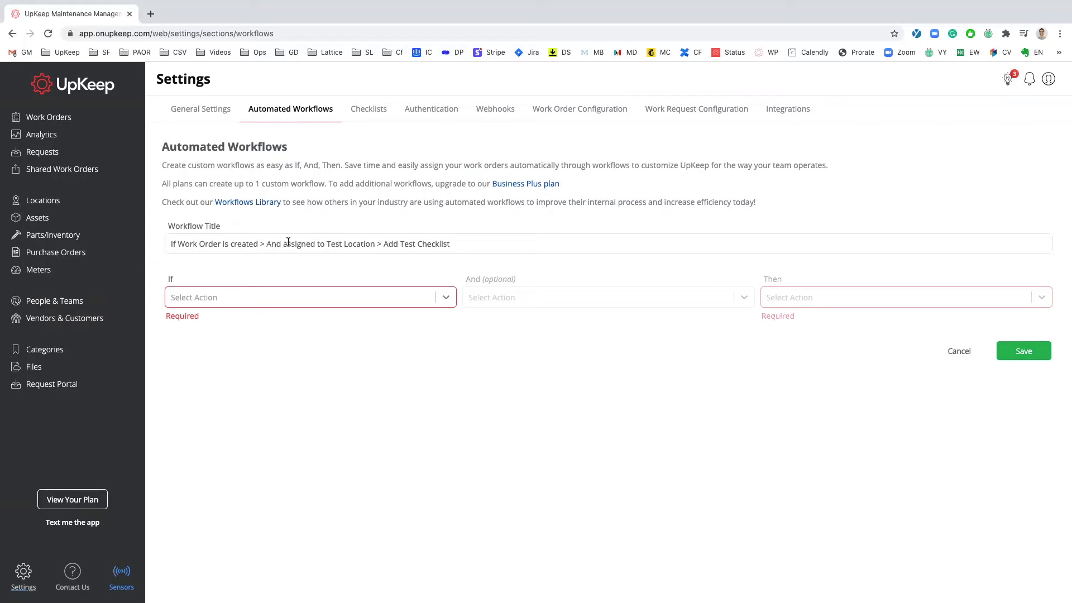
{"action": "left_click_drag", "start_coordinate": [327, 245], "coordinate": [364, 237]}
{"action": "left_click", "coordinate": [388, 222]}
Set the workflow's If trigger to "Work Order is created".
{"action": "left_click", "coordinate": [343, 303]}
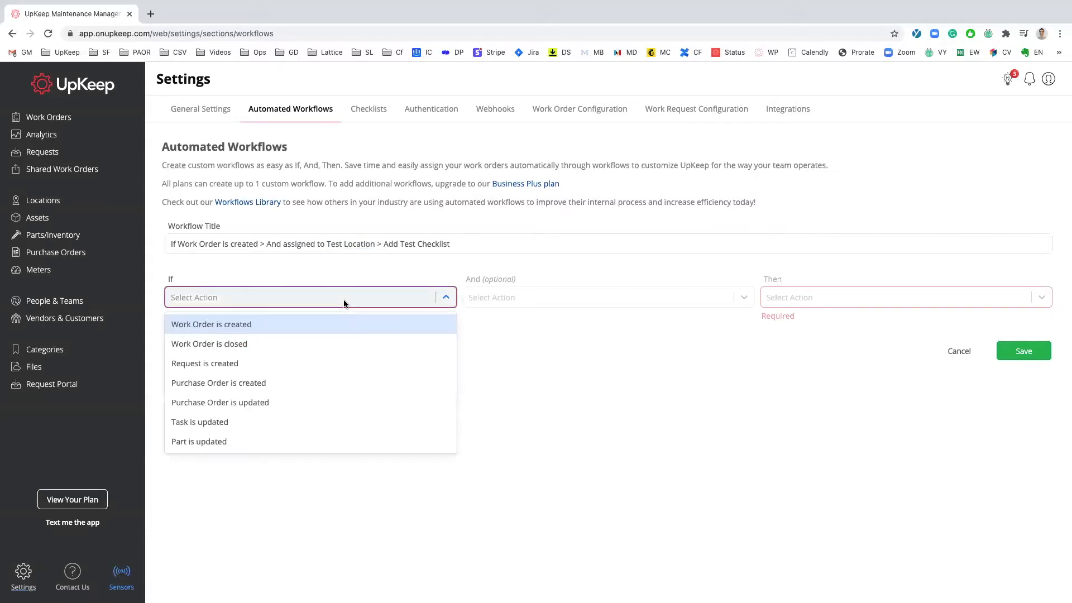
{"action": "left_click", "coordinate": [236, 323]}
{"action": "left_click", "coordinate": [497, 352]}
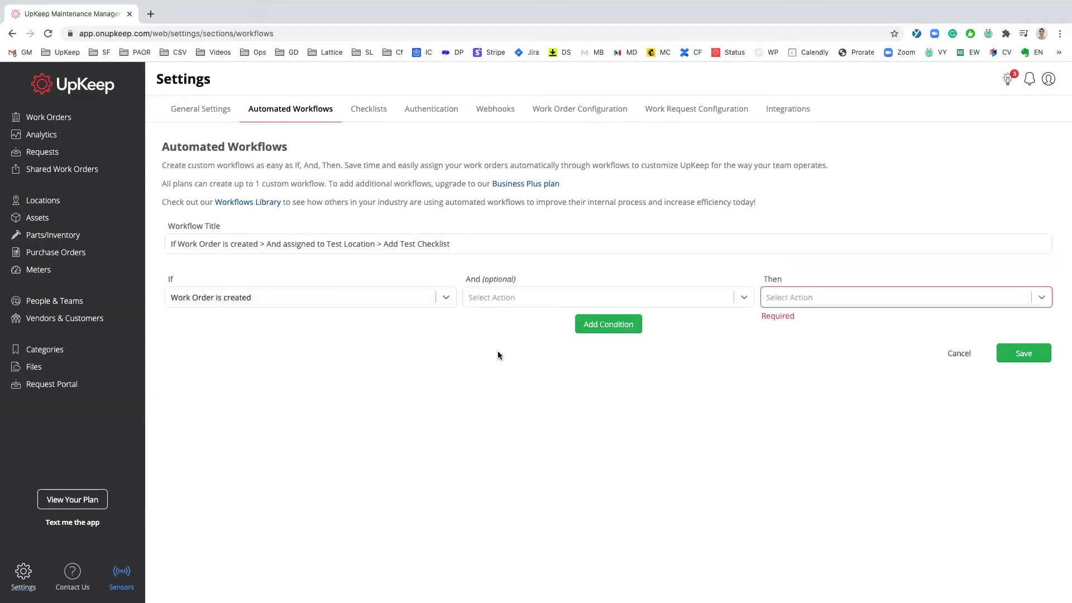
Add the And condition "Work Order is assigned to Location..." with Test Location as the location.
{"action": "left_click", "coordinate": [577, 300]}
{"action": "left_click", "coordinate": [567, 362]}
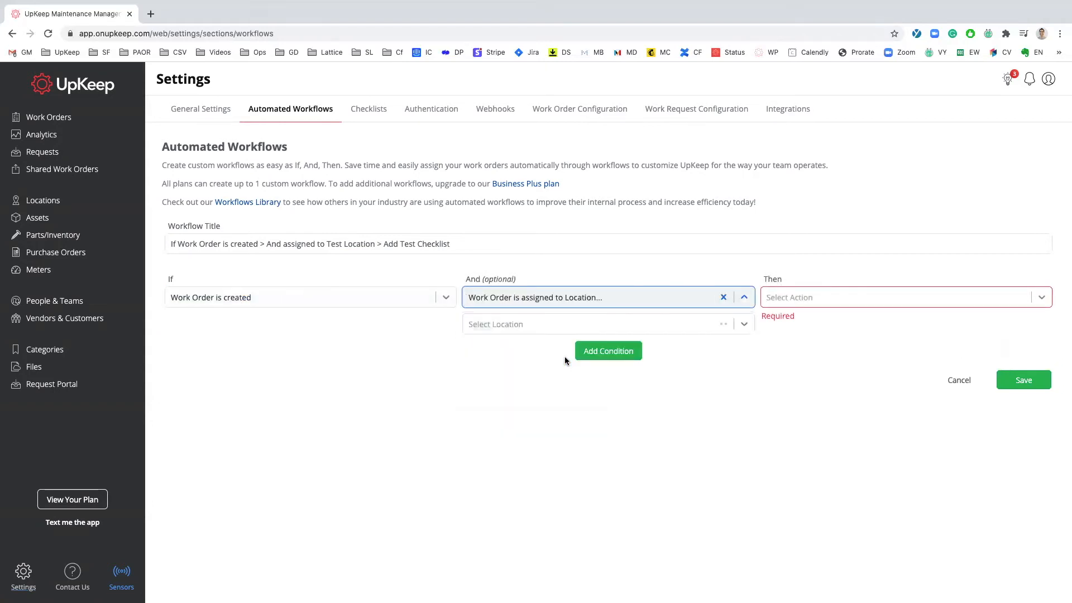
{"action": "left_click", "coordinate": [745, 325]}
{"action": "scroll", "coordinate": [615, 402], "scroll_direction": "down", "scroll_amount": 3}
{"action": "scroll", "coordinate": [616, 406], "scroll_direction": "down", "scroll_amount": 5}
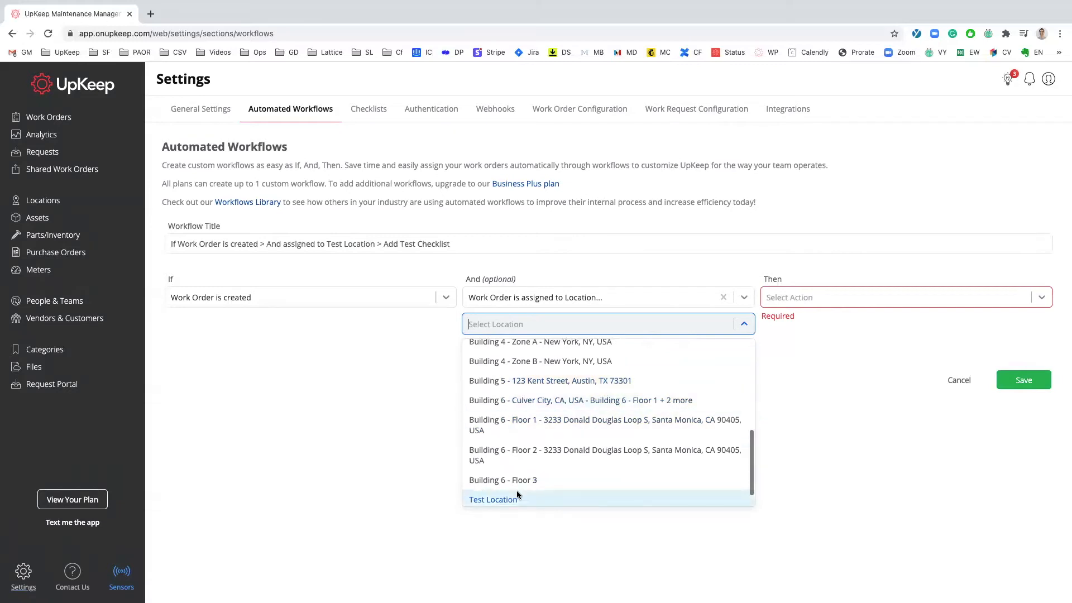
{"action": "left_click", "coordinate": [544, 499]}
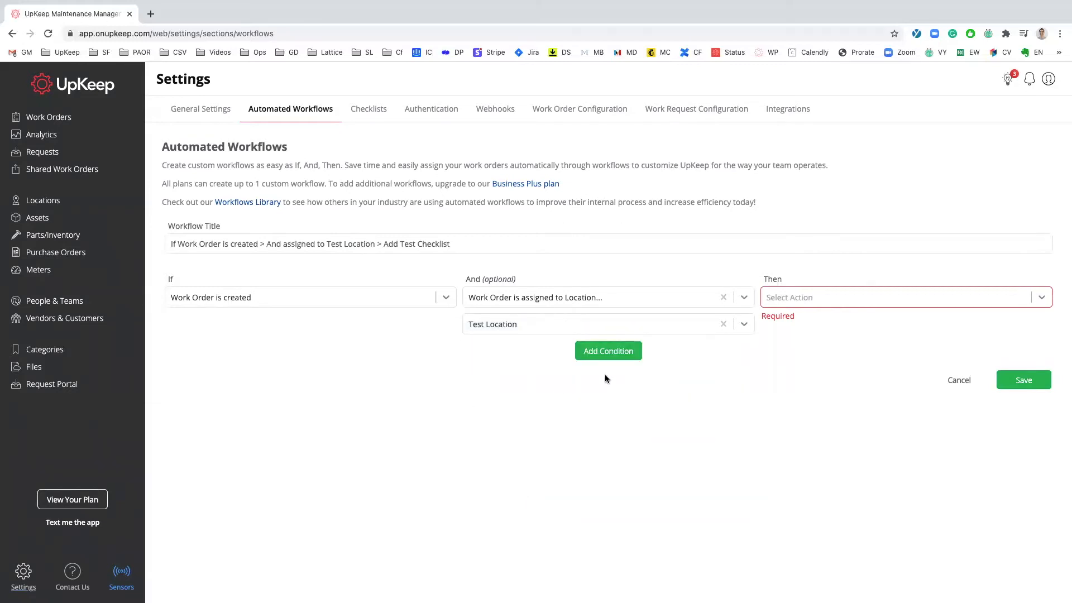
{"action": "left_click", "coordinate": [608, 352]}
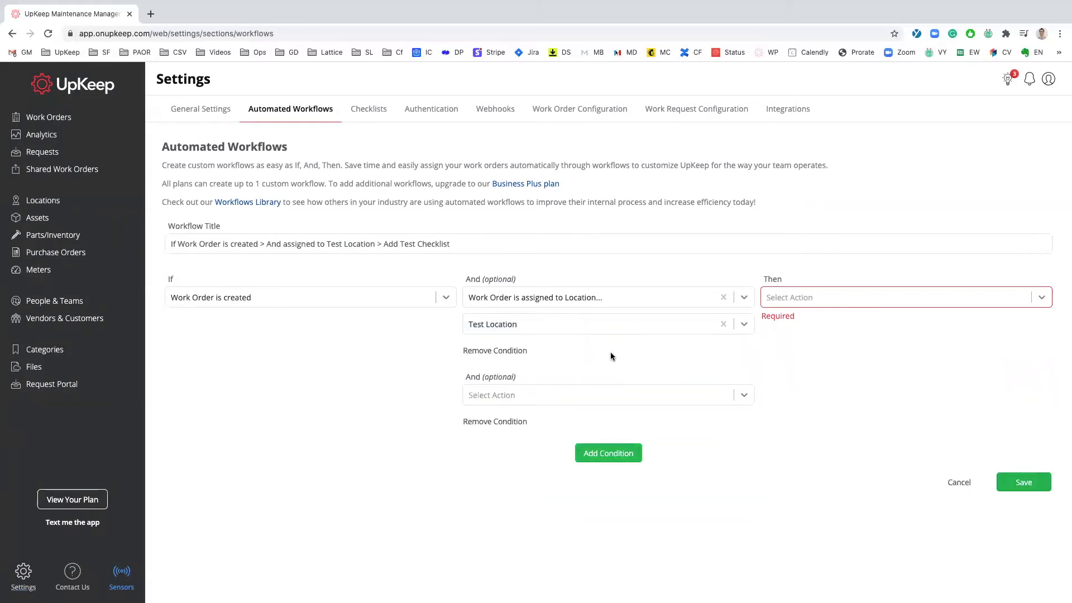
{"action": "left_click", "coordinate": [711, 402]}
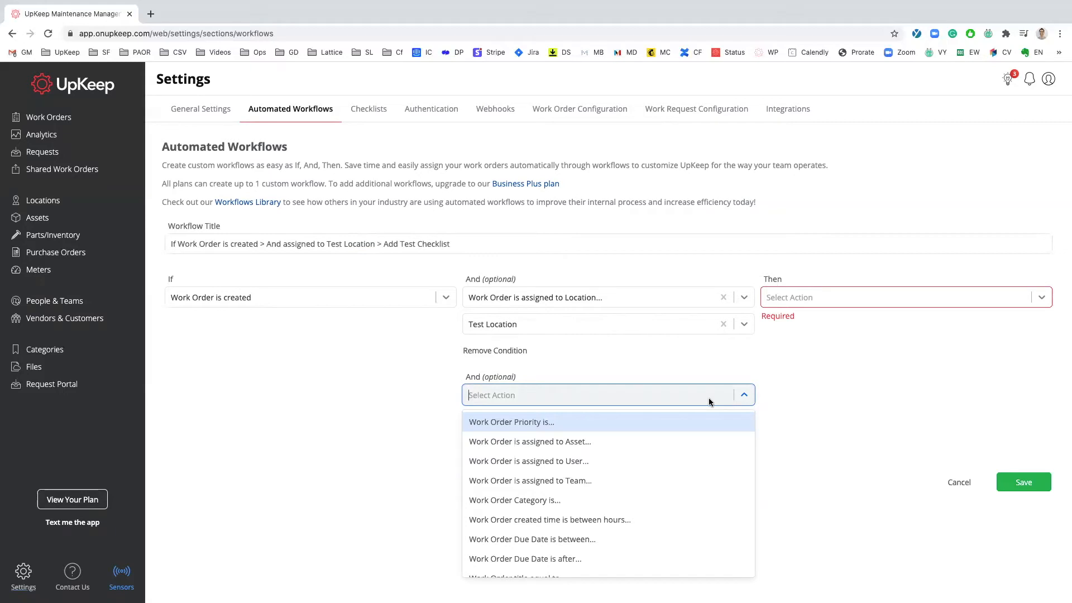
{"action": "left_click", "coordinate": [609, 479]}
{"action": "left_click", "coordinate": [745, 421]}
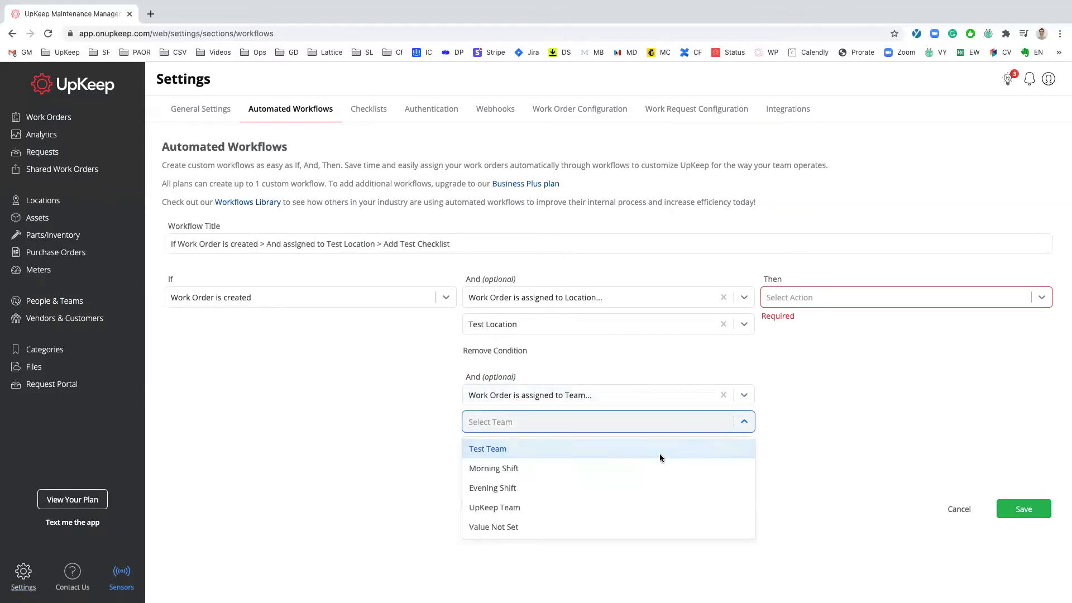
{"action": "left_click", "coordinate": [807, 422]}
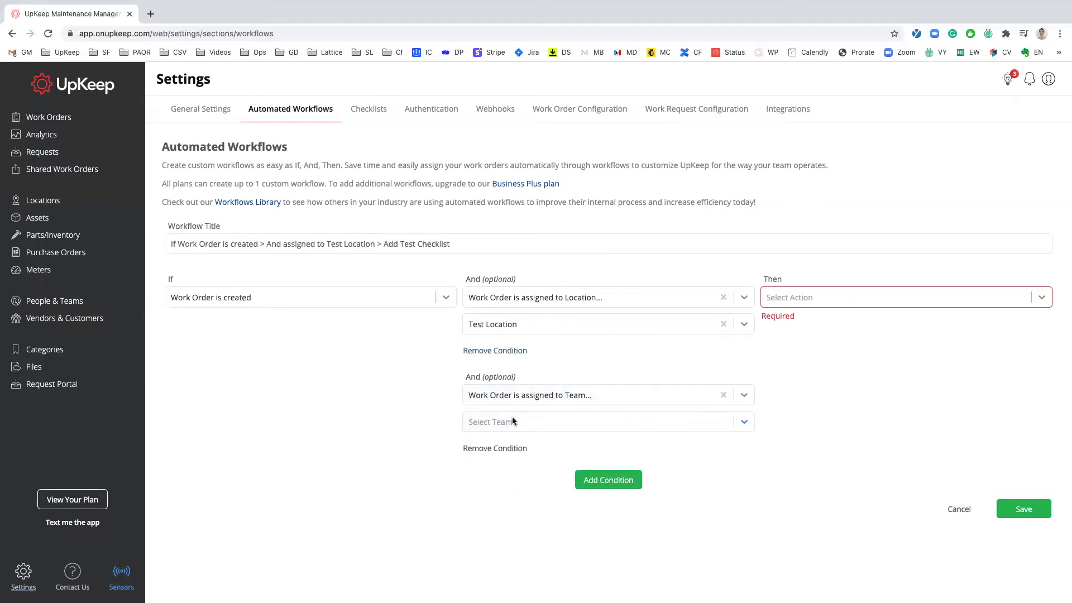
{"action": "left_click", "coordinate": [495, 448]}
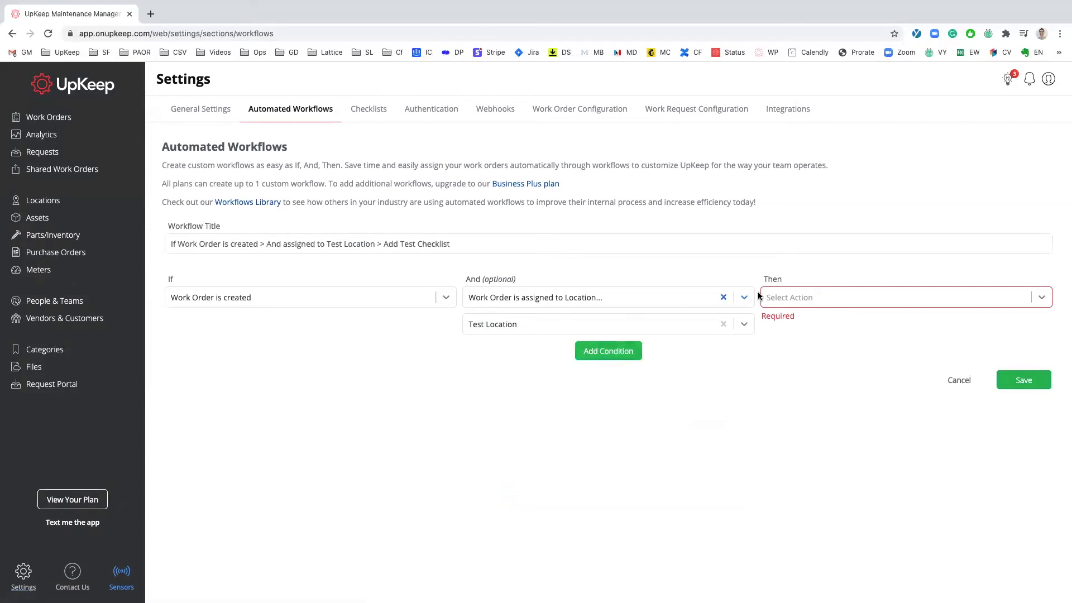
Set the Then action to Add Checklist with "Test Checklist (Issue, Solution, Feedback)" and save the workflow.
{"action": "left_click", "coordinate": [906, 301]}
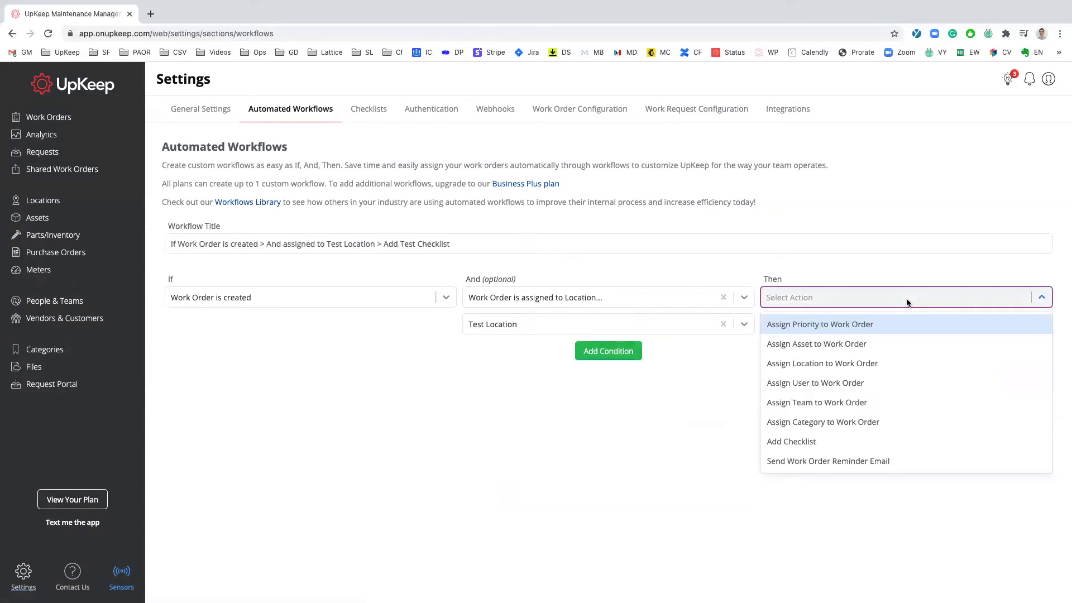
{"action": "left_click", "coordinate": [805, 441]}
{"action": "left_click", "coordinate": [867, 330]}
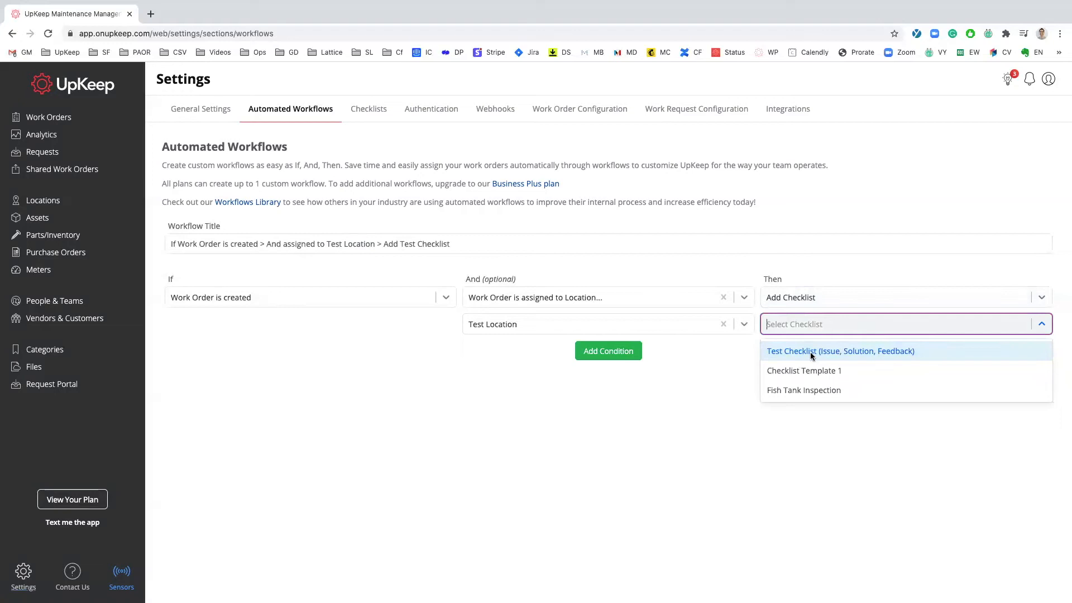
{"action": "left_click", "coordinate": [862, 351]}
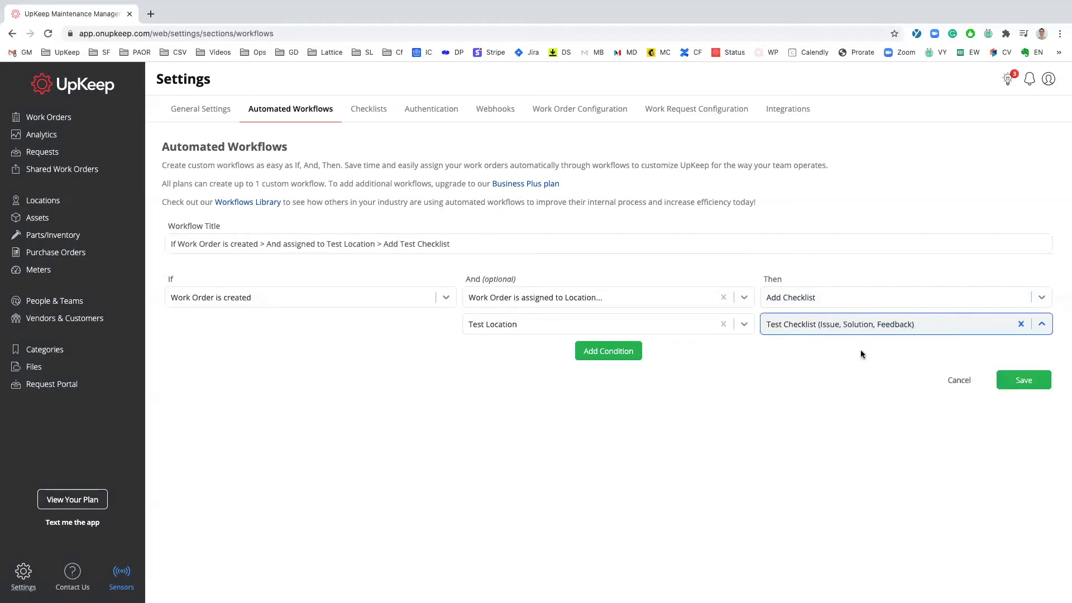
{"action": "left_click", "coordinate": [1025, 379]}
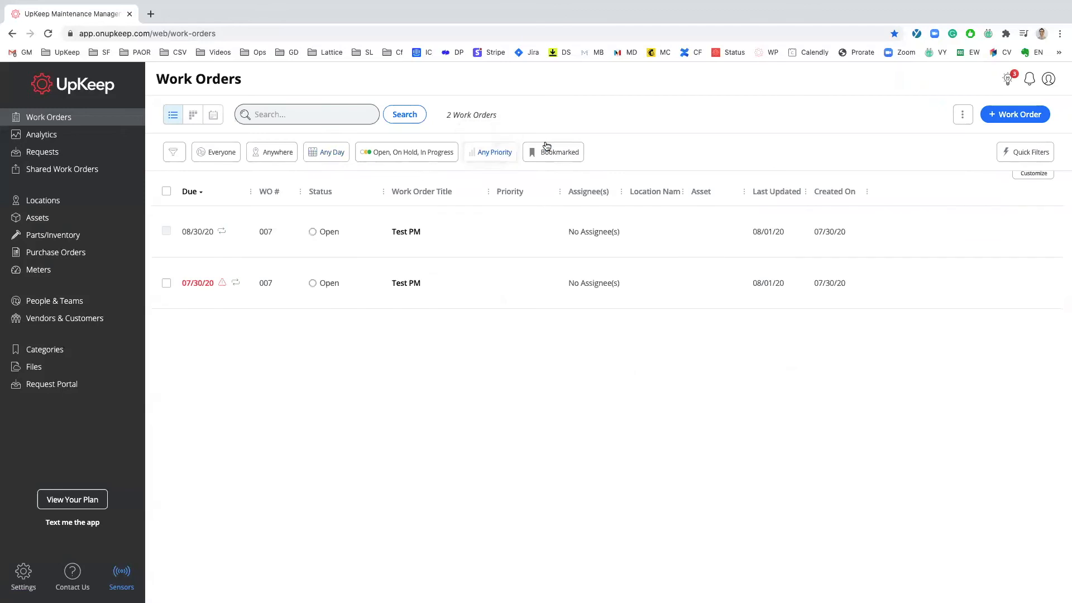
Start a new work order from the Work Orders page and title it "Test WO".
{"action": "left_click", "coordinate": [1015, 115]}
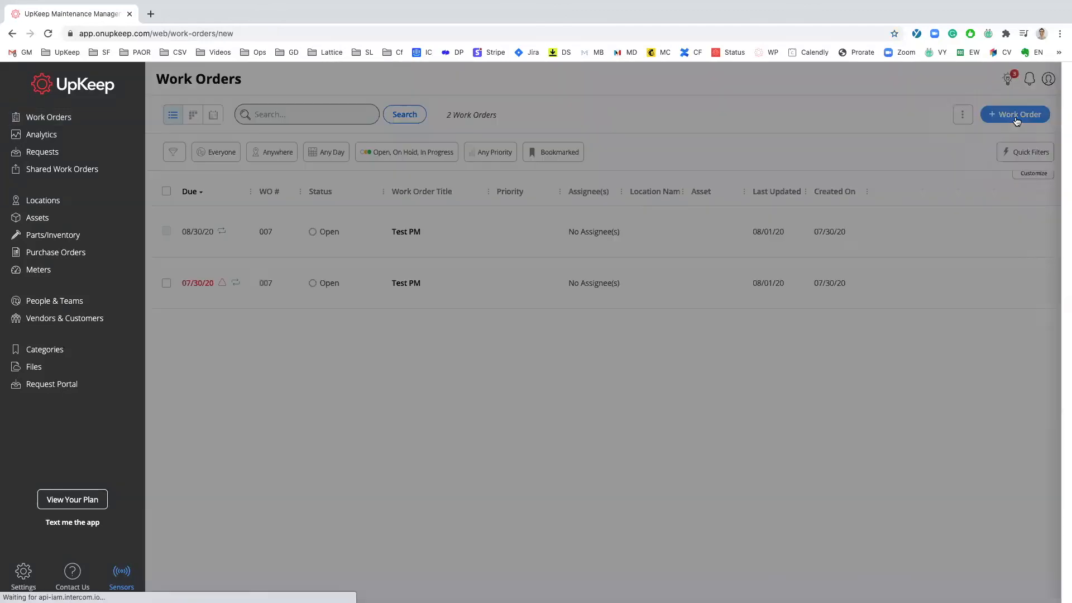
{"action": "left_click", "coordinate": [850, 136]}
{"action": "type", "text": "Test WO"}
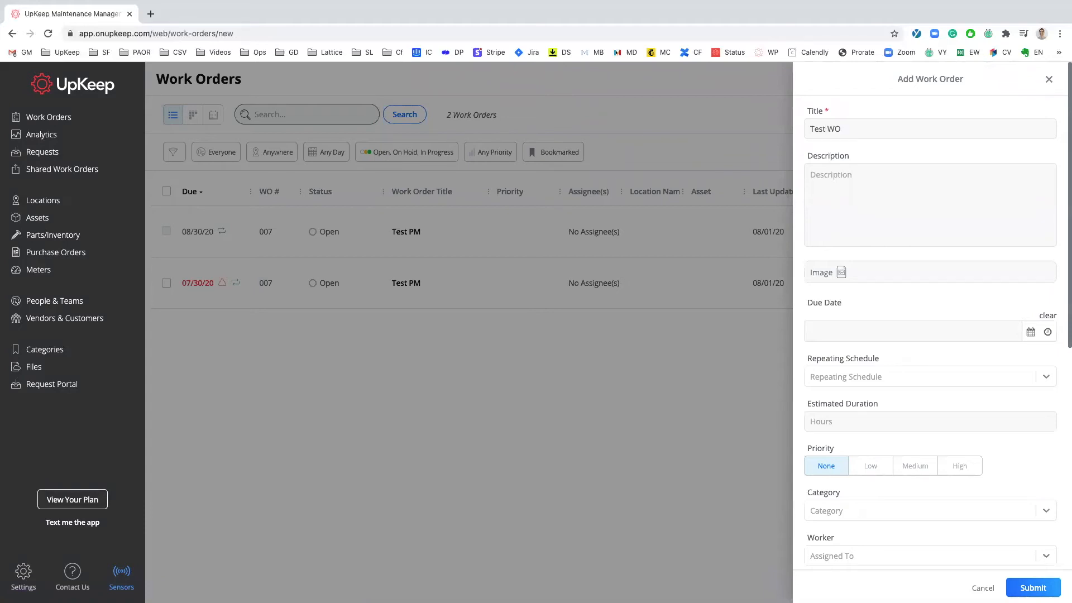
Assign the new work order to Test Location and submit it.
{"action": "scroll", "coordinate": [860, 285], "scroll_direction": "down", "scroll_amount": 3}
{"action": "scroll", "coordinate": [863, 285], "scroll_direction": "down", "scroll_amount": 3}
{"action": "left_click", "coordinate": [852, 427]}
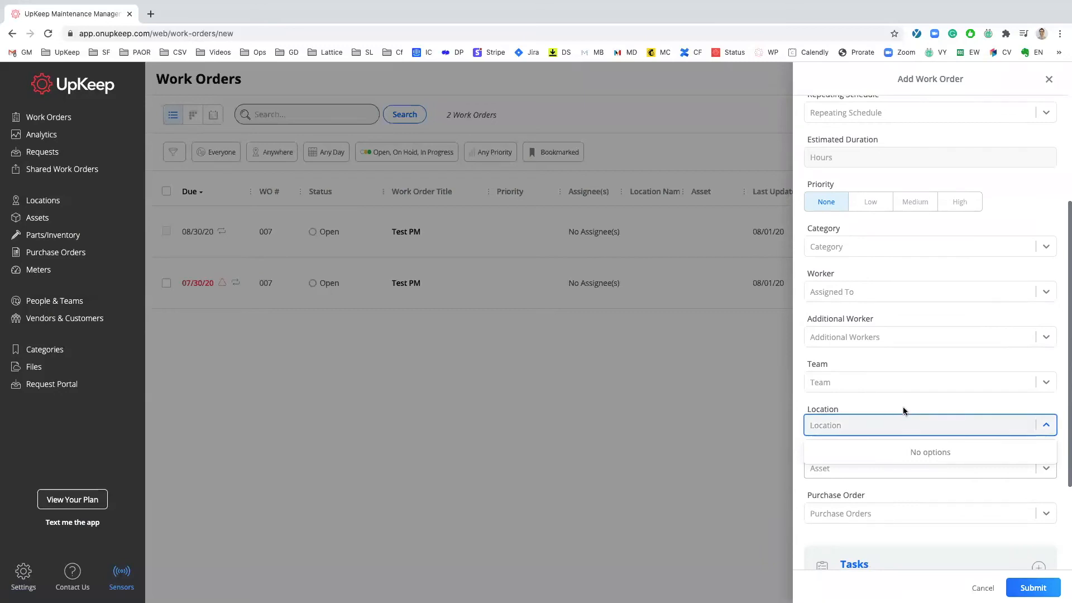
{"action": "left_click", "coordinate": [1016, 425]}
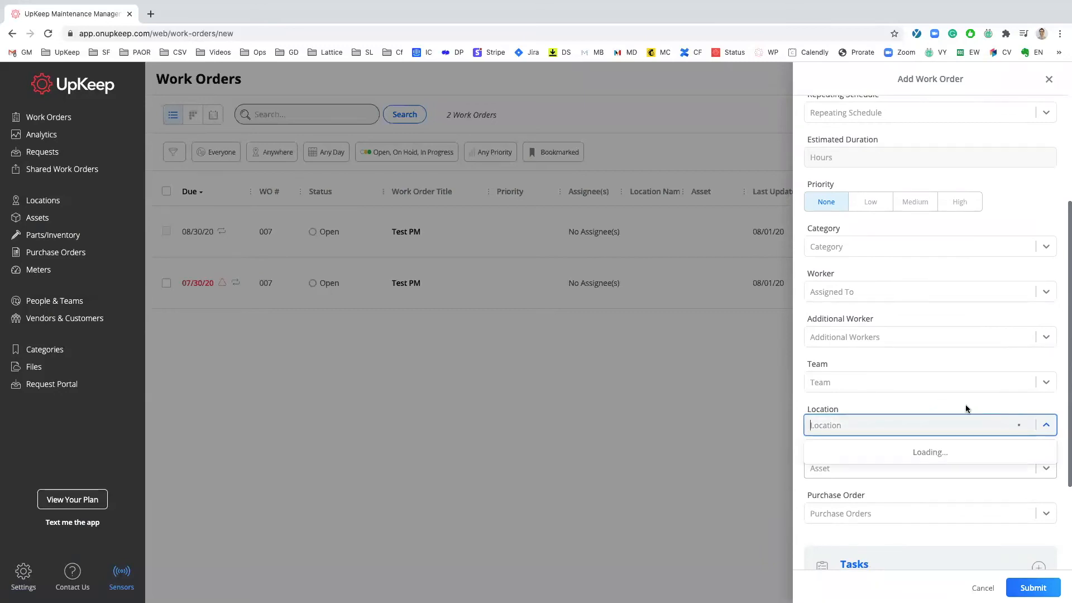
{"action": "scroll", "coordinate": [966, 406], "scroll_direction": "down", "scroll_amount": 3}
{"action": "scroll", "coordinate": [879, 491], "scroll_direction": "down", "scroll_amount": 5}
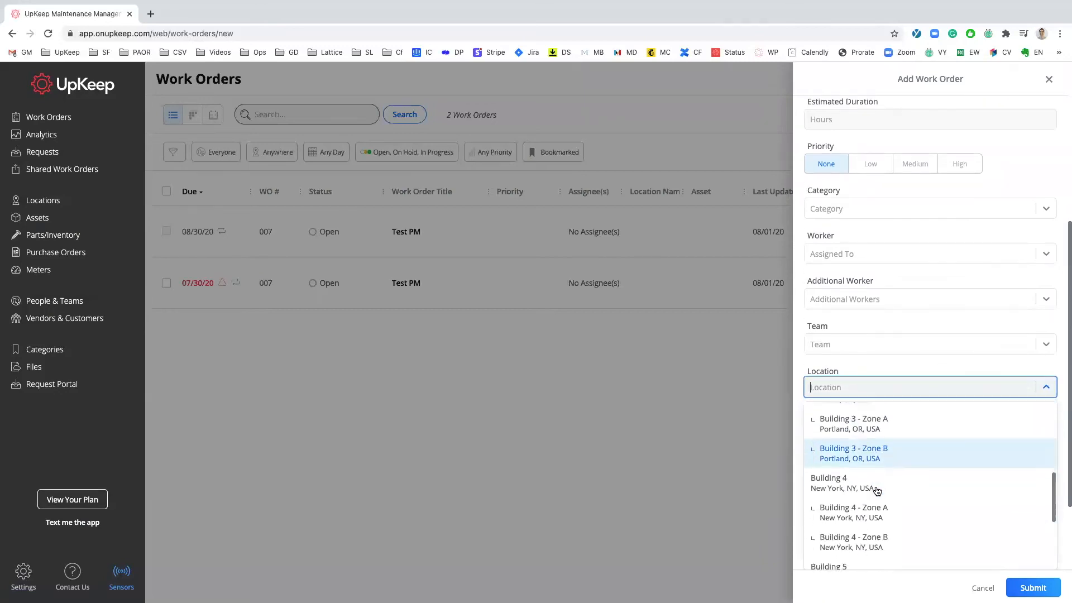
{"action": "left_click", "coordinate": [845, 565]}
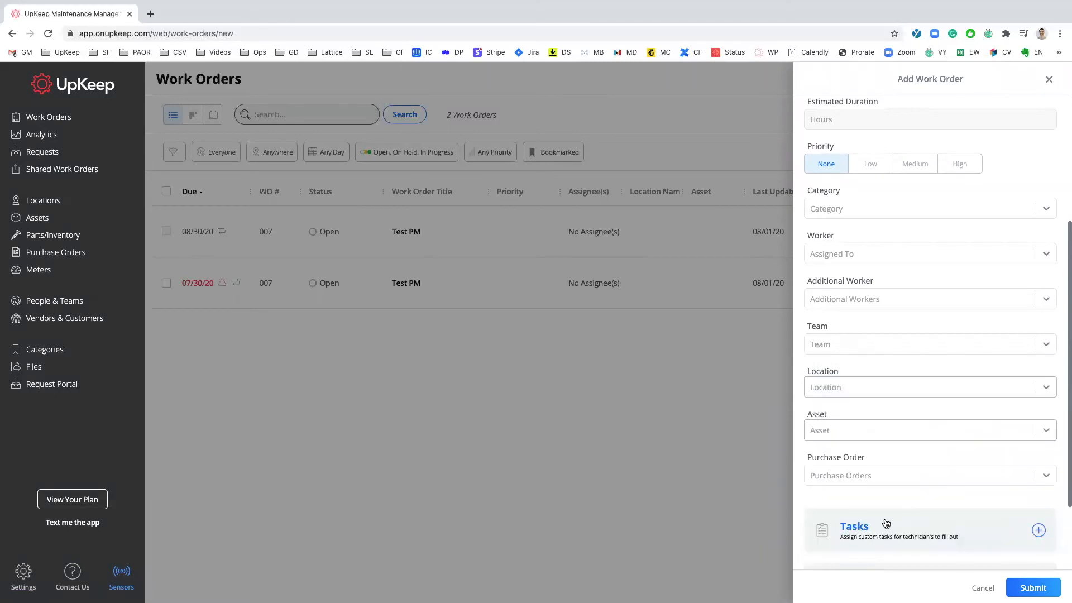
{"action": "scroll", "coordinate": [912, 422], "scroll_direction": "down", "scroll_amount": 3}
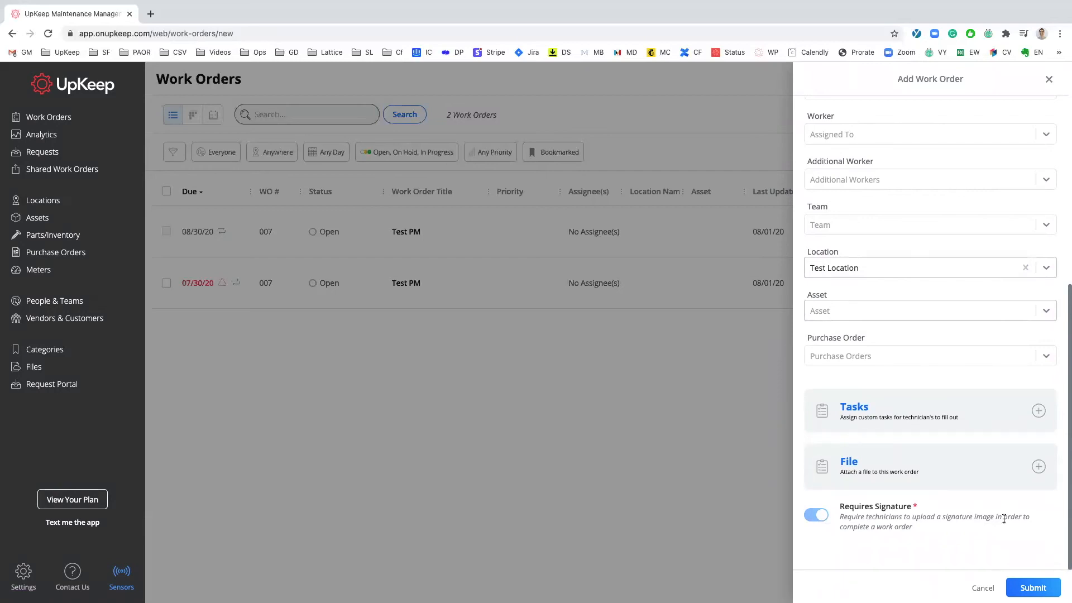
{"action": "left_click", "coordinate": [1033, 587]}
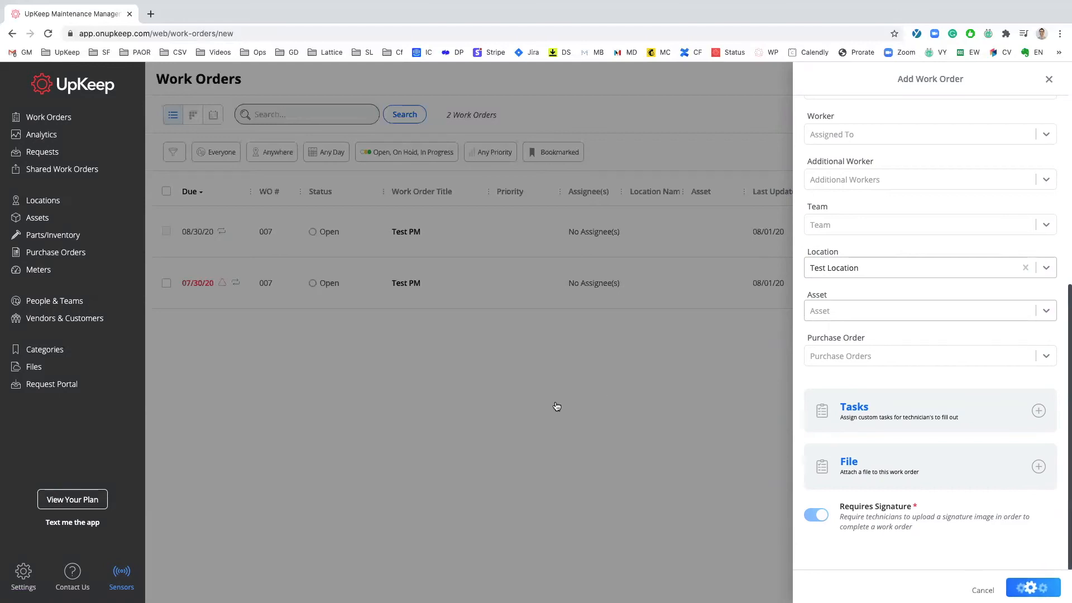
Open the Test WO work order and check its Tasks section for the checklist items.
{"action": "left_click", "coordinate": [474, 408]}
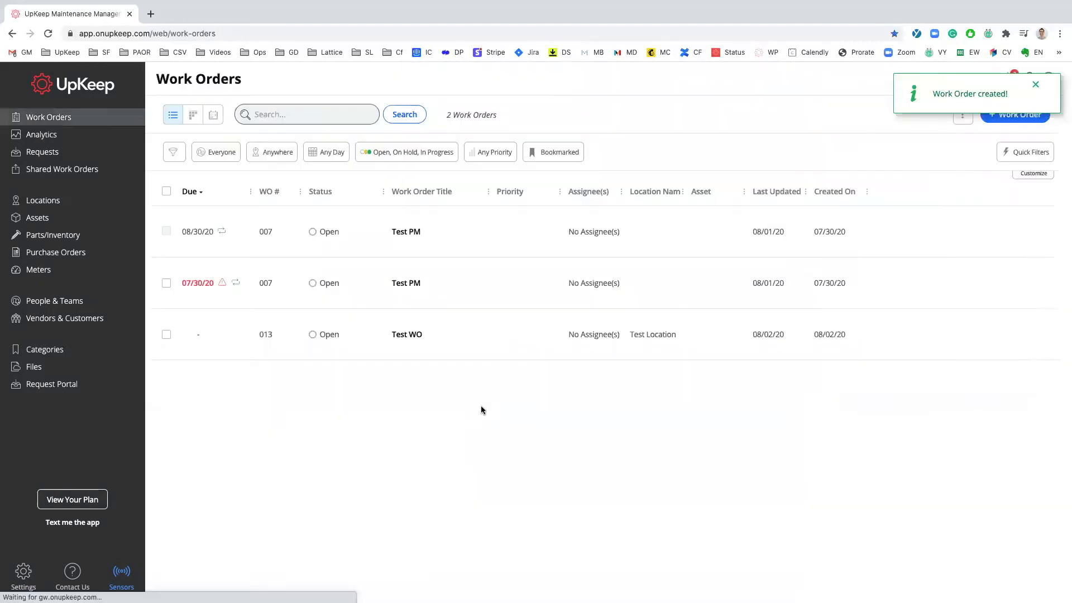
{"action": "left_click", "coordinate": [478, 338]}
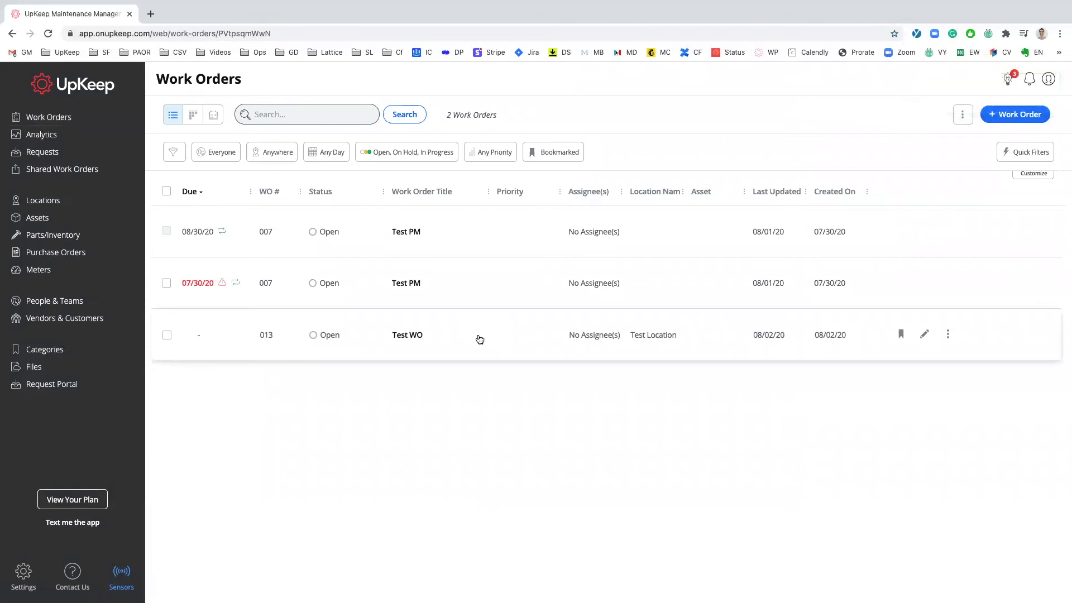
{"action": "scroll", "coordinate": [866, 283], "scroll_direction": "down", "scroll_amount": 1}
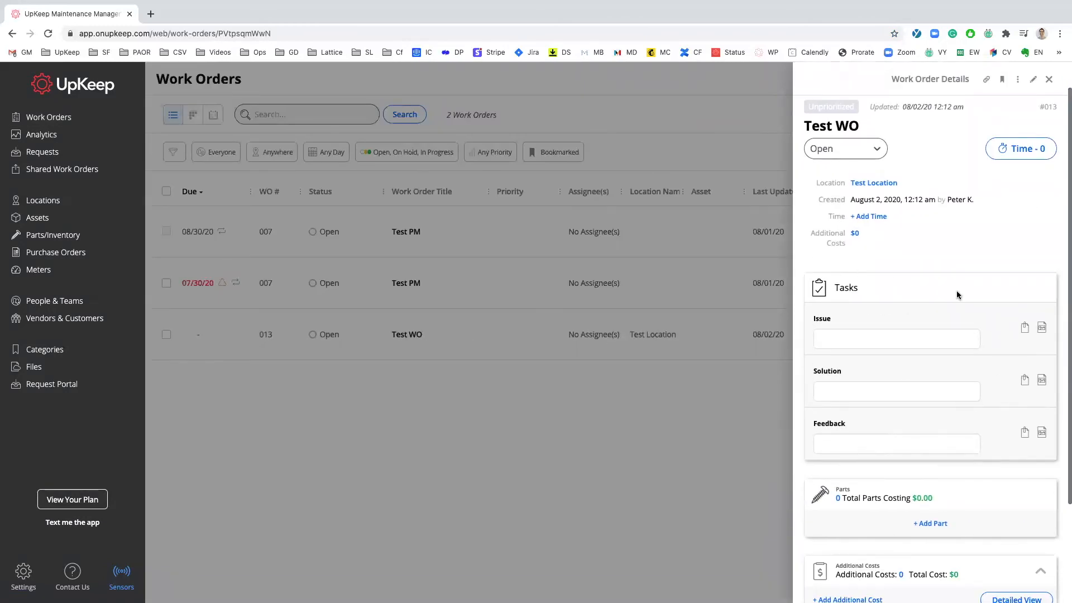
{"action": "scroll", "coordinate": [960, 319], "scroll_direction": "down", "scroll_amount": 1}
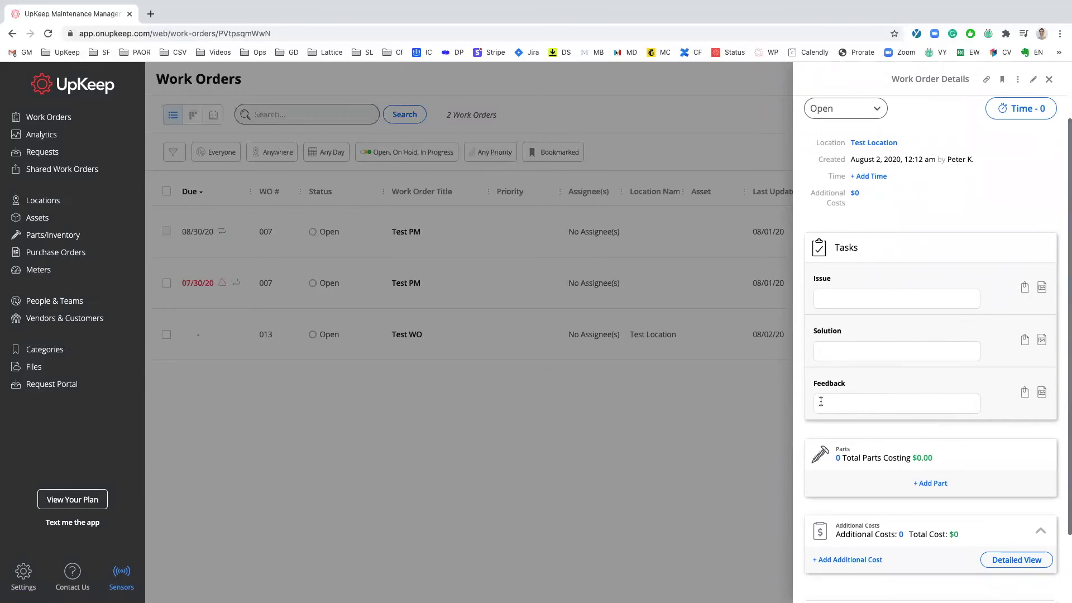
{"action": "scroll", "coordinate": [853, 394], "scroll_direction": "up", "scroll_amount": 1}
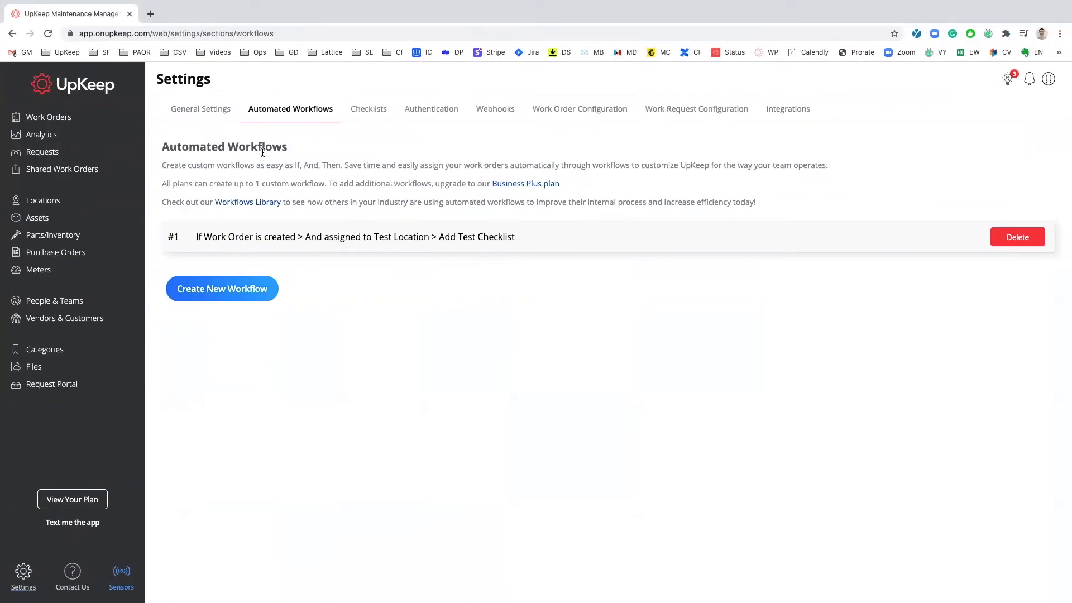
Start another automated workflow in the settings, titled "When Parts are below 10 quantity > Create PO with 100 quantity".
{"action": "left_click", "coordinate": [254, 293]}
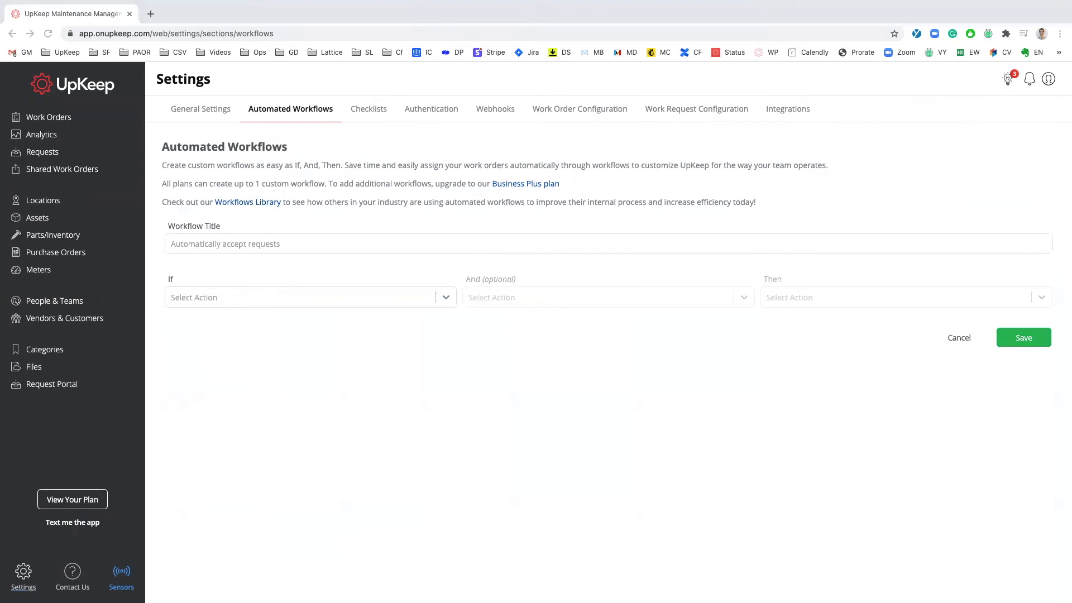
{"action": "left_click", "coordinate": [333, 244]}
{"action": "type", "text": "When Parts are below 10 quantity > Create PO with 100 quantity"}
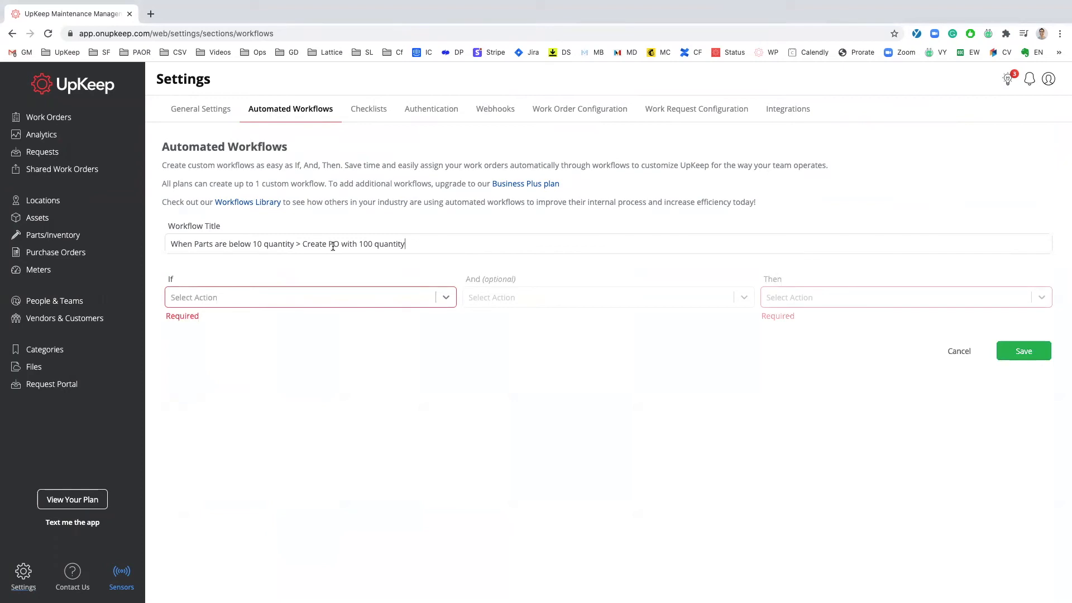
{"action": "left_click_drag", "start_coordinate": [303, 244], "coordinate": [339, 244]}
{"action": "left_click", "coordinate": [359, 244]}
Set the workflow to trigger if a part is updated and its quantity goes below 10.
{"action": "left_click", "coordinate": [398, 298]}
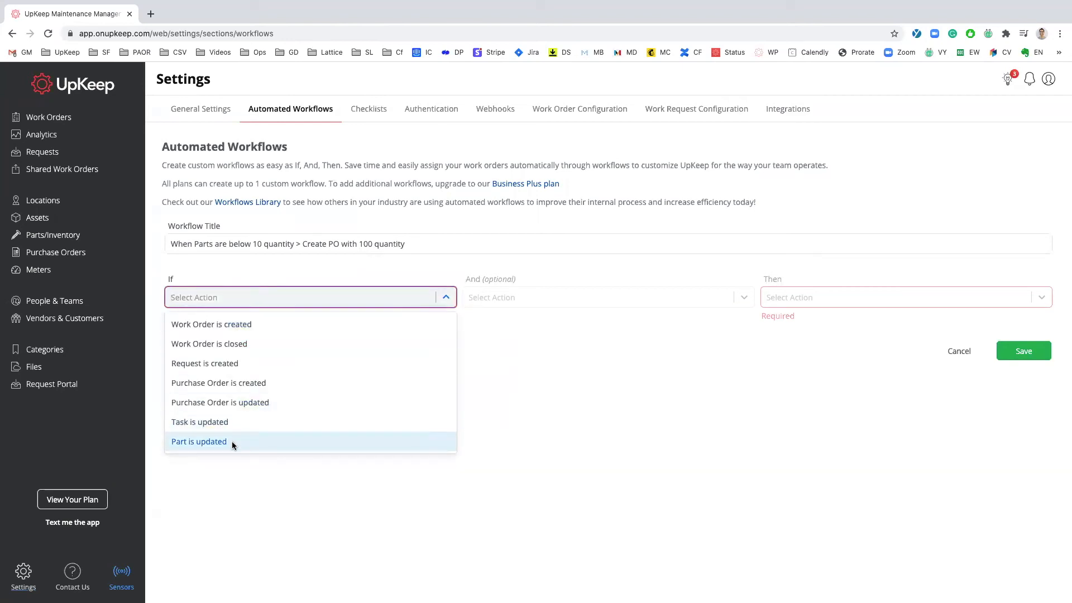
{"action": "left_click", "coordinate": [233, 441]}
{"action": "left_click", "coordinate": [521, 298]}
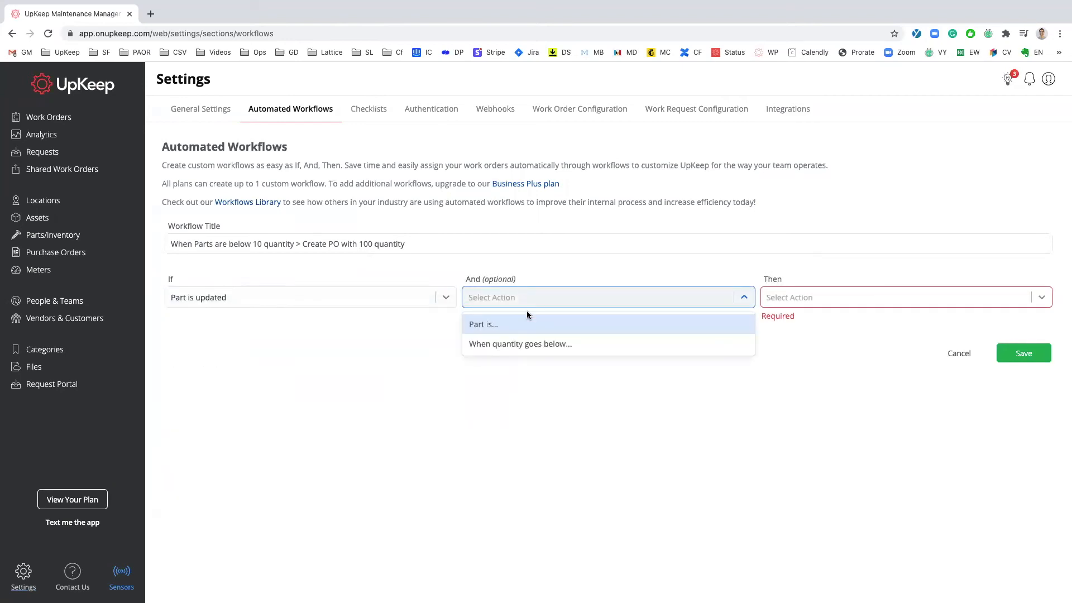
{"action": "left_click", "coordinate": [516, 345]}
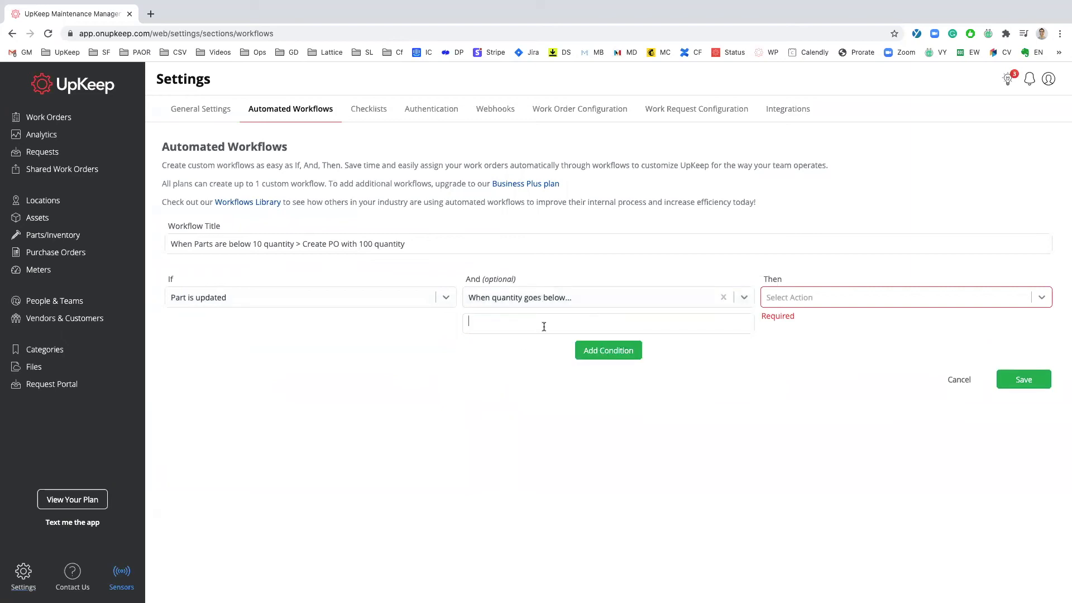
{"action": "type", "text": "10"}
Make the workflow create a purchase order with a quantity of 100 and save it.
{"action": "left_click", "coordinate": [824, 305]}
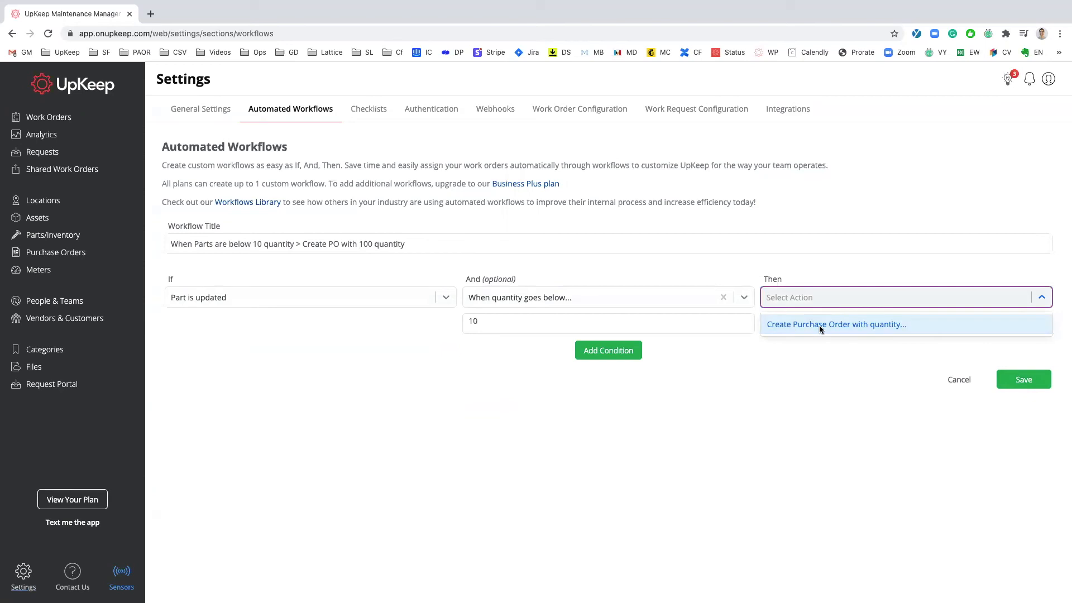
{"action": "left_click", "coordinate": [817, 326]}
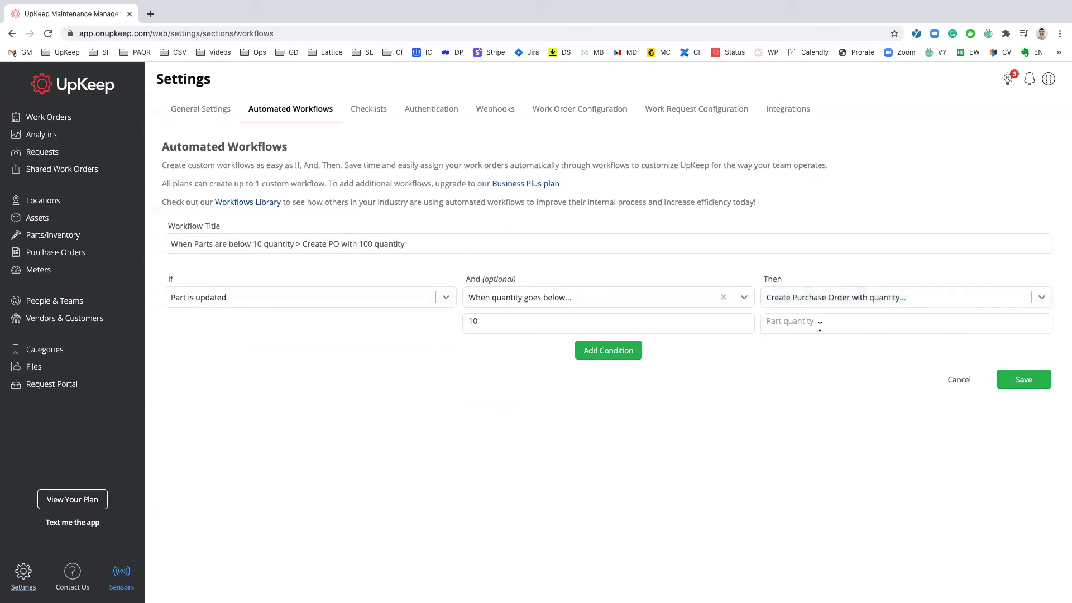
{"action": "left_click", "coordinate": [820, 326]}
{"action": "type", "text": "100"}
{"action": "left_click", "coordinate": [1031, 384]}
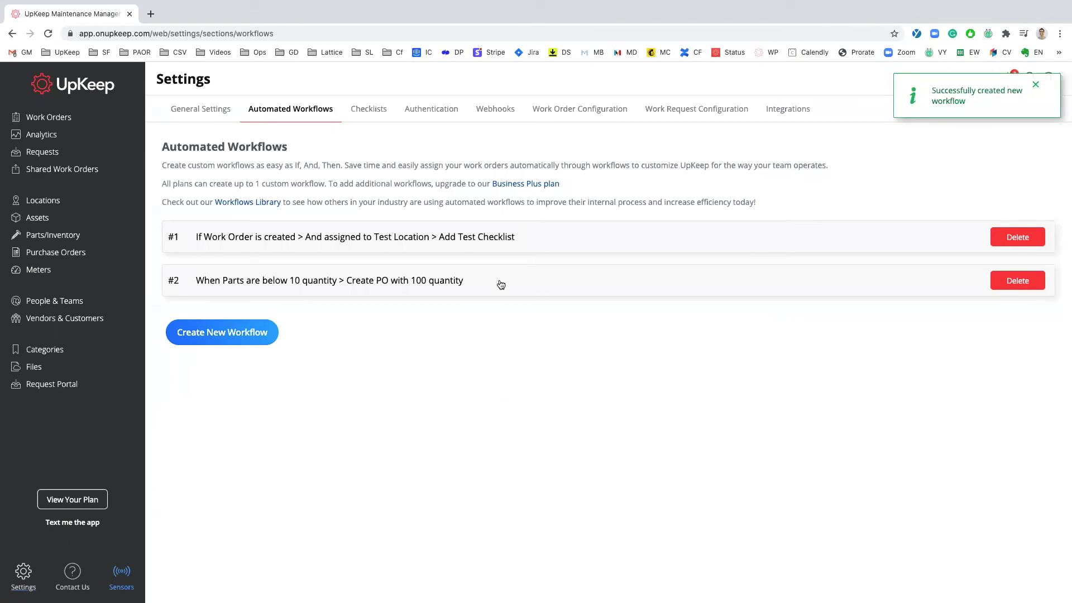
Open the Test WO work order and add the part "Building 4 - Zone A - Hex Nuts" to it.
{"action": "left_click", "coordinate": [64, 121]}
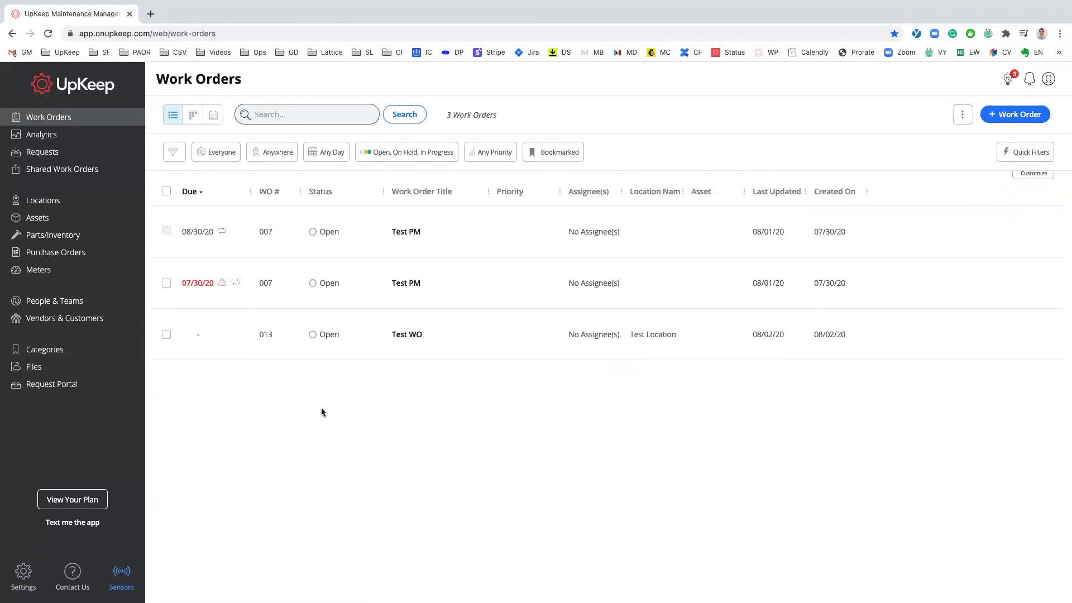
{"action": "left_click", "coordinate": [439, 349]}
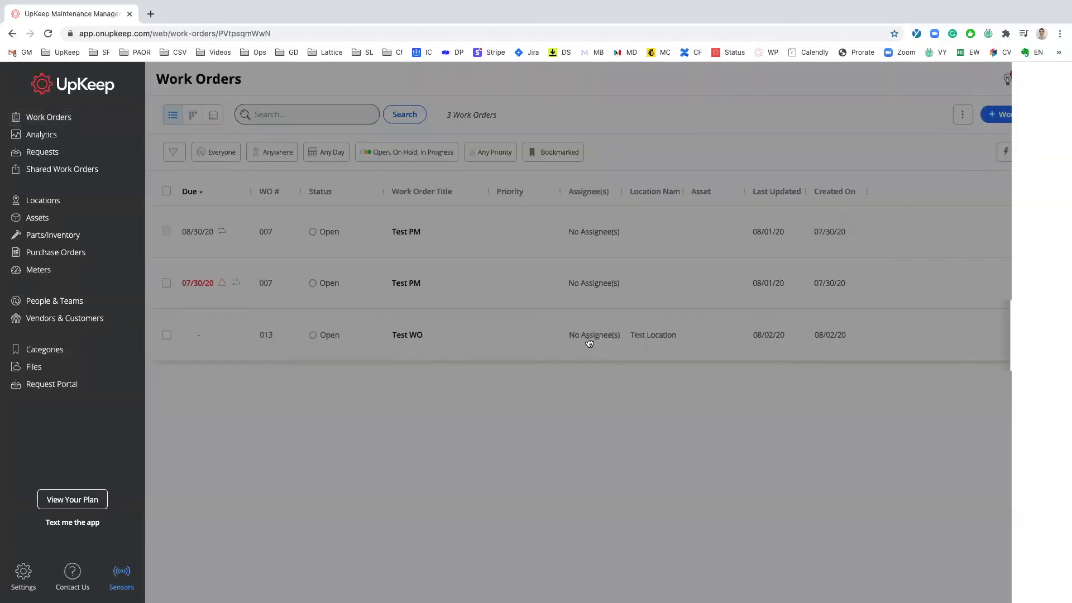
{"action": "scroll", "coordinate": [869, 305], "scroll_direction": "down", "scroll_amount": 3}
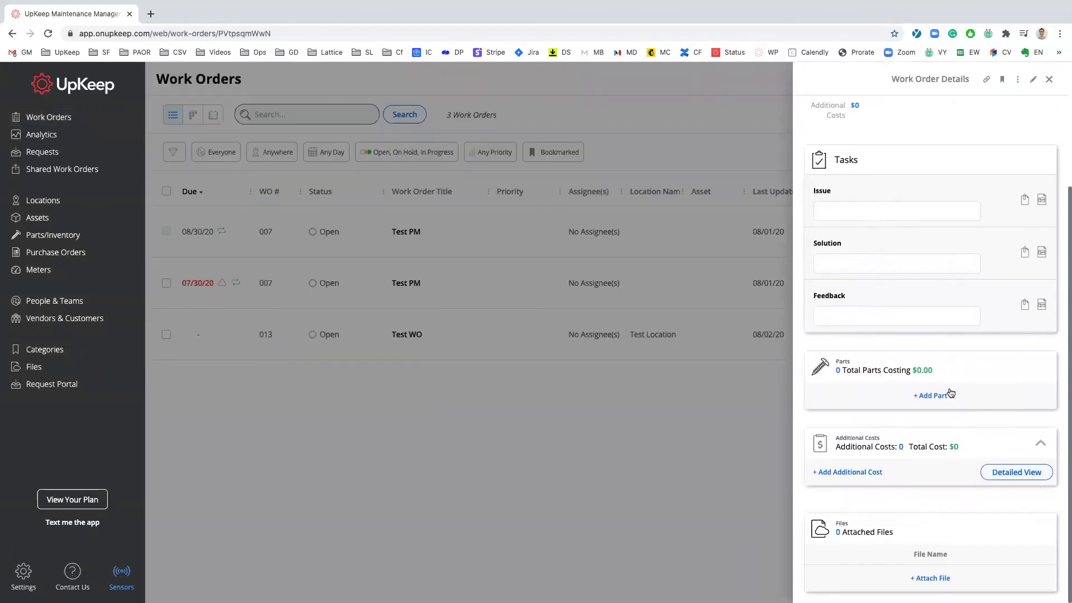
{"action": "left_click", "coordinate": [939, 398]}
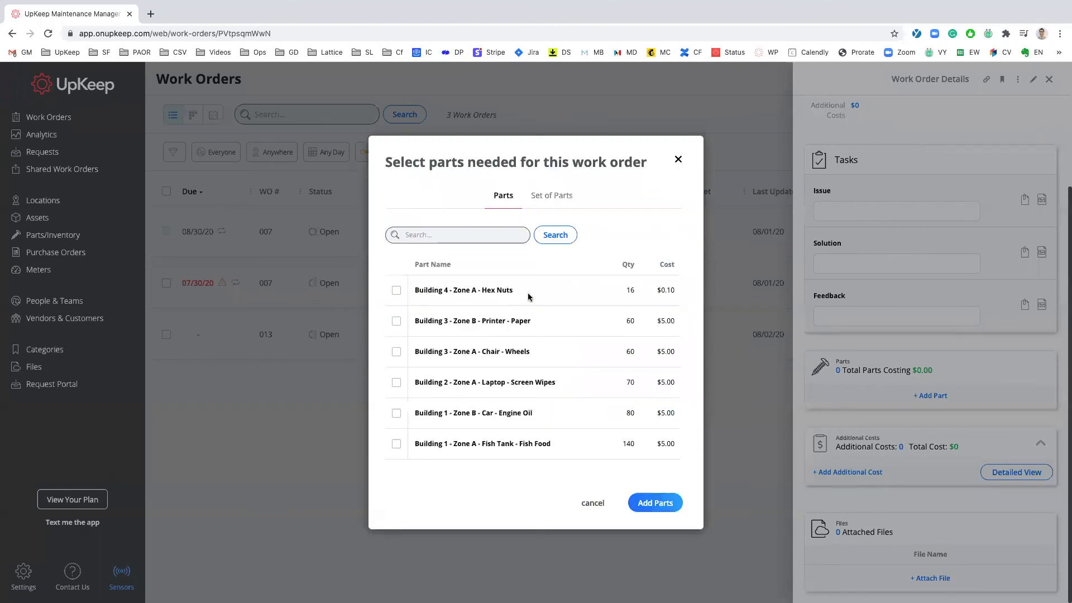
{"action": "left_click", "coordinate": [396, 291]}
{"action": "left_click", "coordinate": [656, 503]}
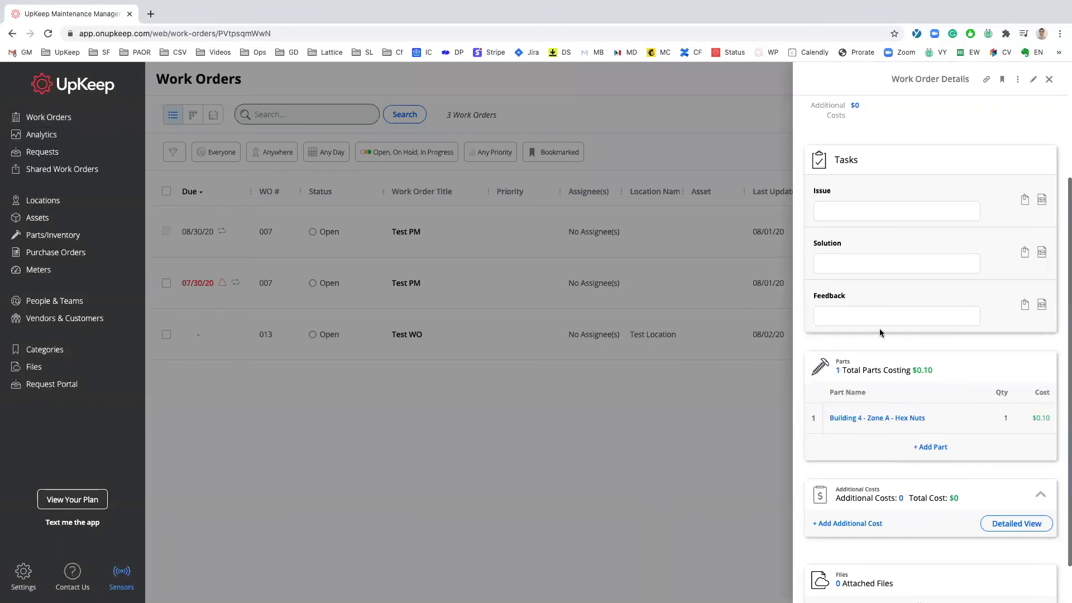
Set the Hex Nuts quantity used on the work order to 8, save it and close the work order details.
{"action": "scroll", "coordinate": [968, 404], "scroll_direction": "down", "scroll_amount": 1}
{"action": "left_click", "coordinate": [1005, 401]}
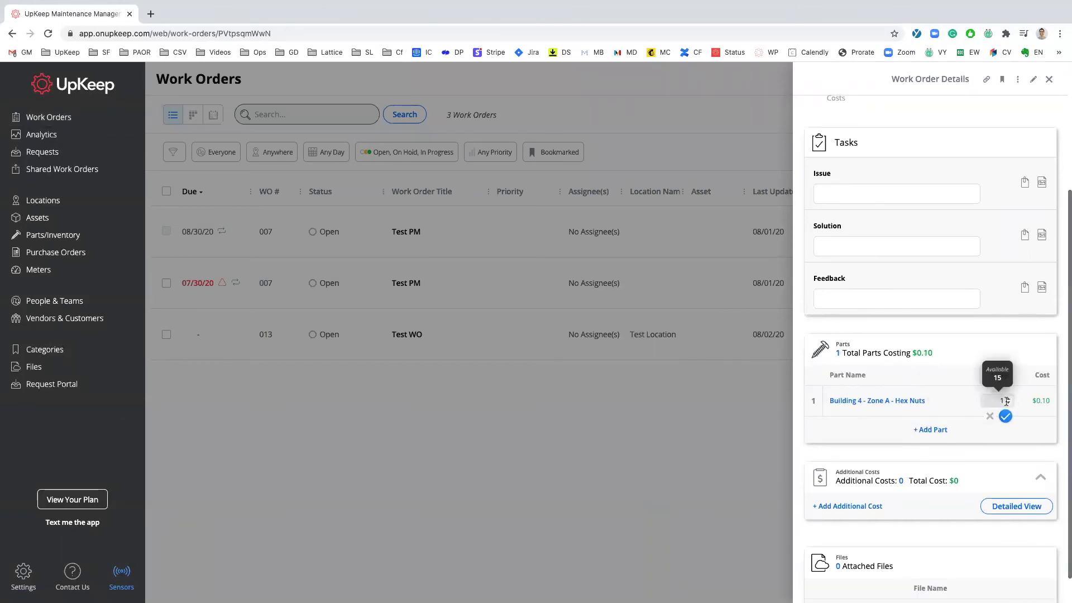
{"action": "left_click", "coordinate": [1004, 400]}
{"action": "left_click", "coordinate": [1005, 417]}
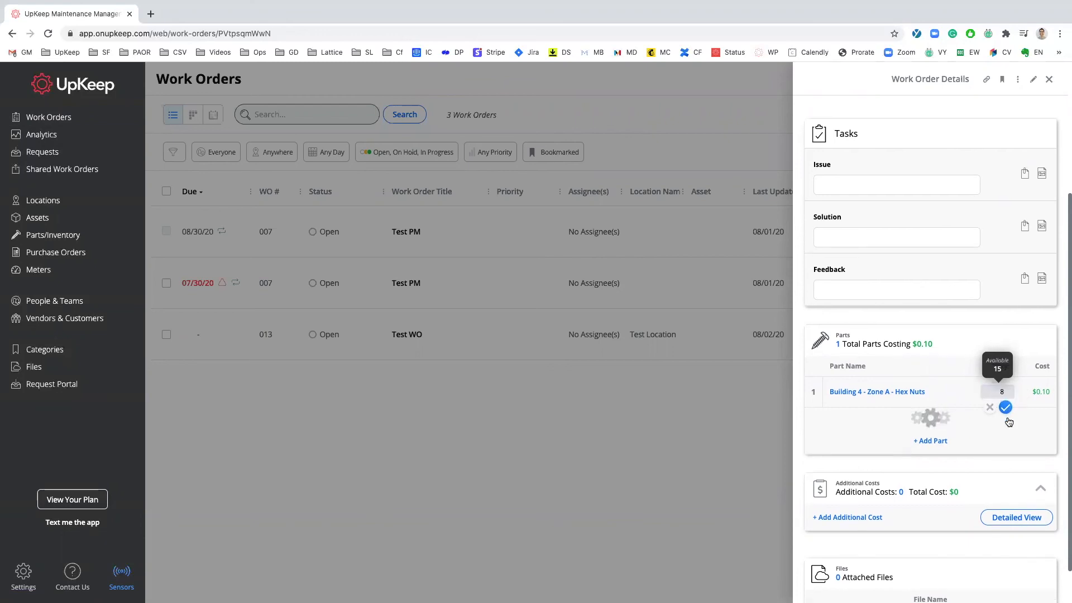
{"action": "left_click", "coordinate": [426, 448]}
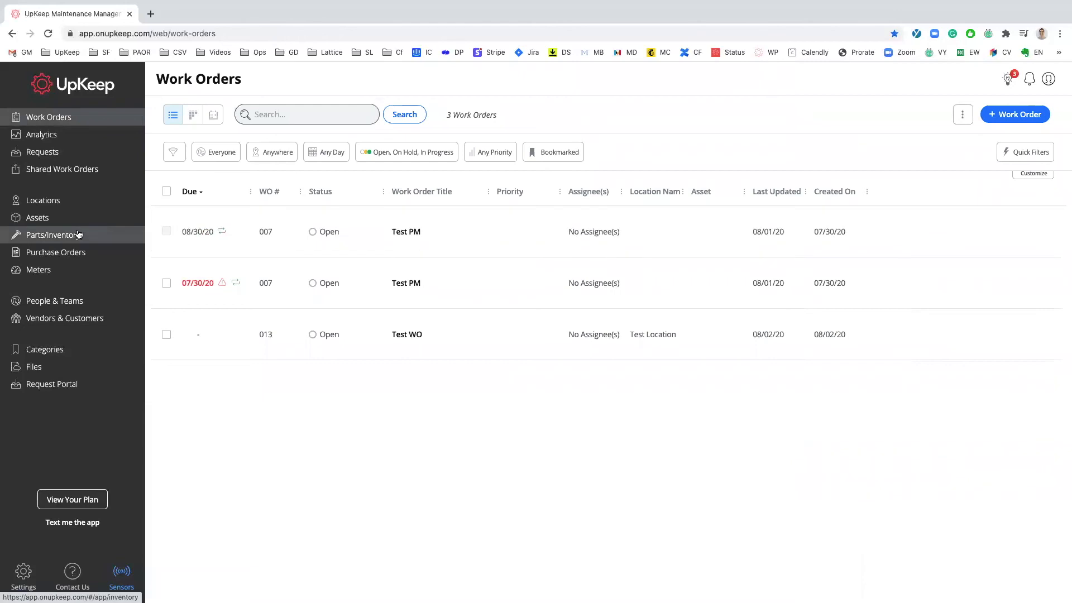
Check the remaining Hex Nuts quantity in the parts inventory, widening the Name column to show full part names.
{"action": "left_click", "coordinate": [59, 236]}
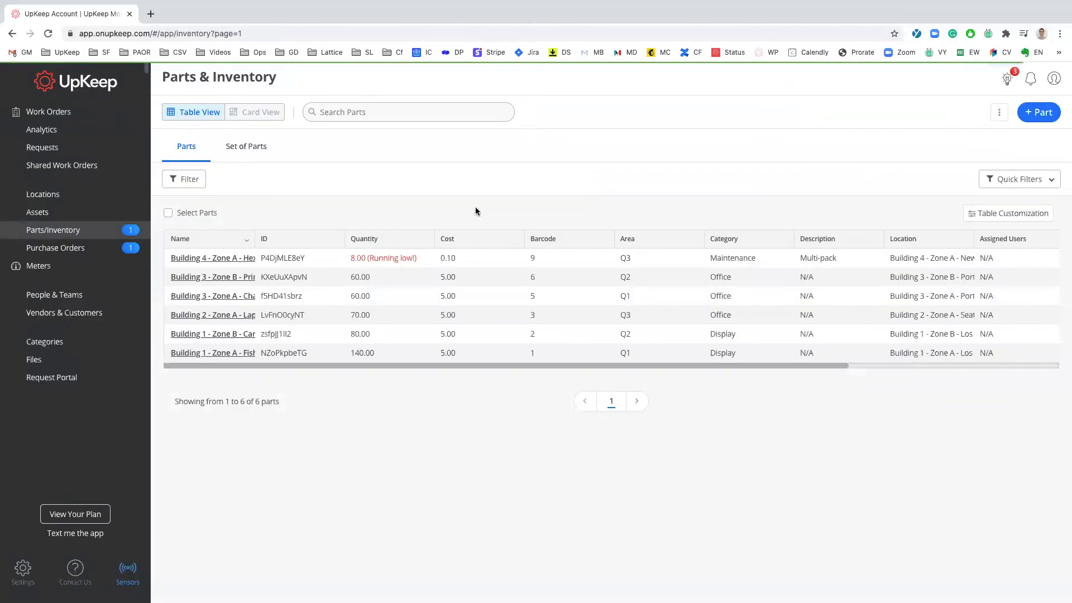
{"action": "left_click_drag", "start_coordinate": [253, 234], "coordinate": [344, 229]}
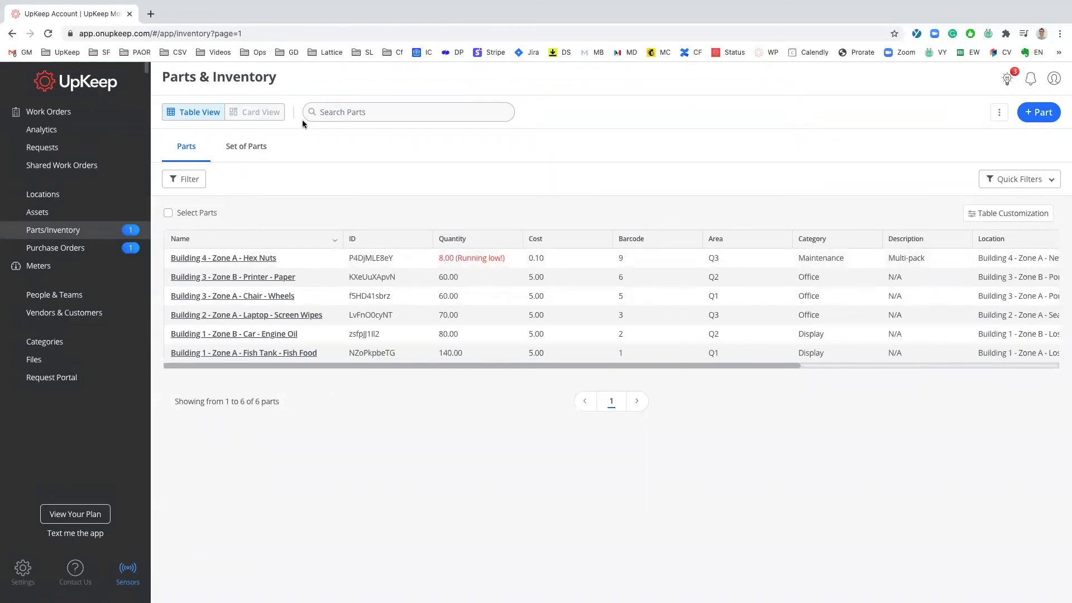
Open the Hex Nuts purchase order from the Purchase Orders page and review its description, ordered quantity and costs.
{"action": "left_click", "coordinate": [105, 252]}
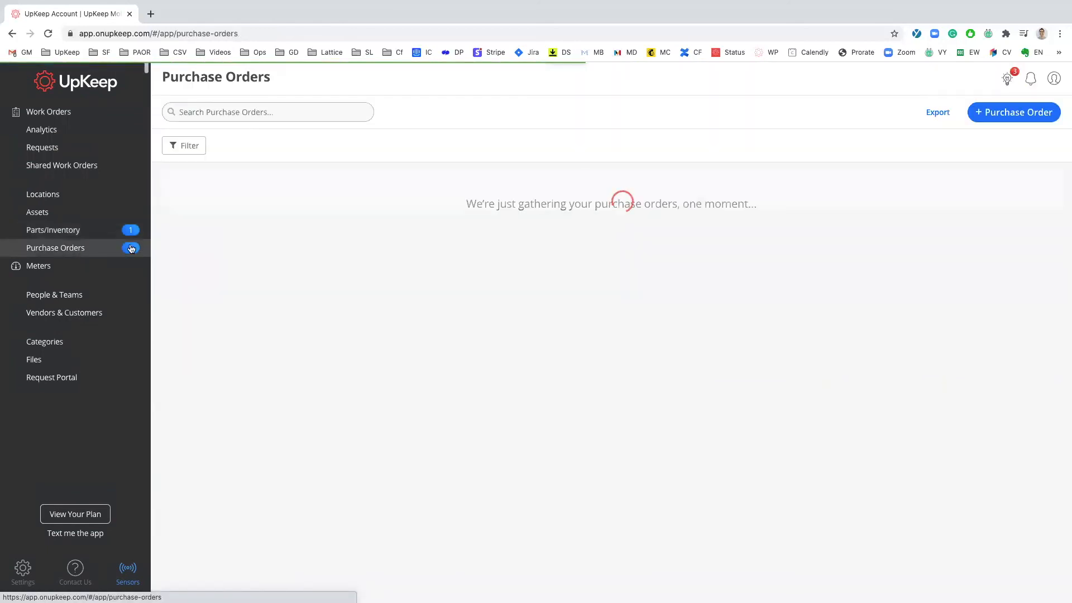
{"action": "left_click_drag", "start_coordinate": [251, 202], "coordinate": [390, 184]}
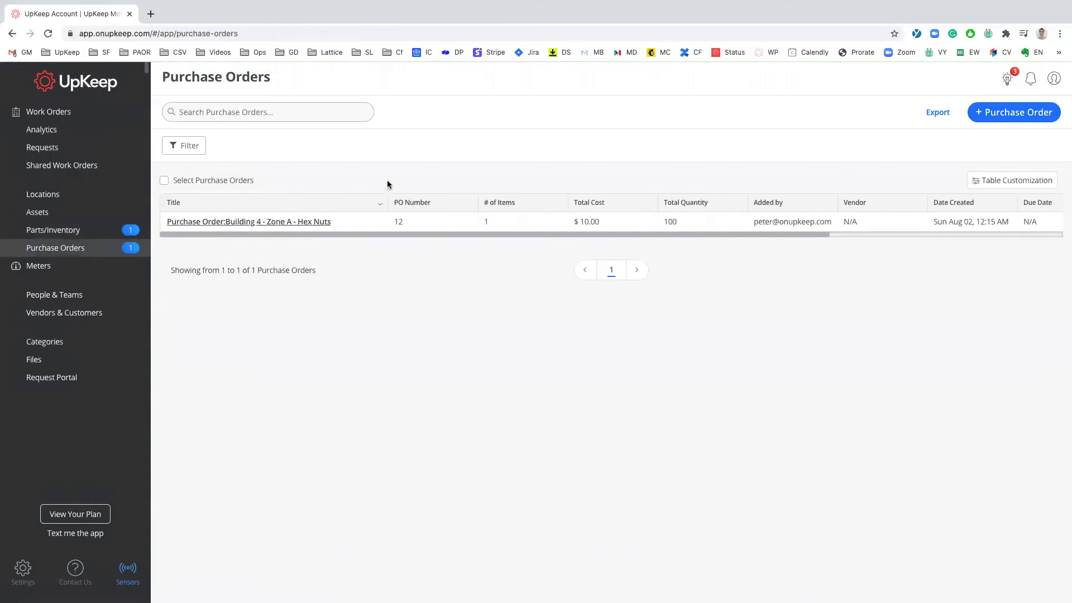
{"action": "left_click", "coordinate": [287, 222]}
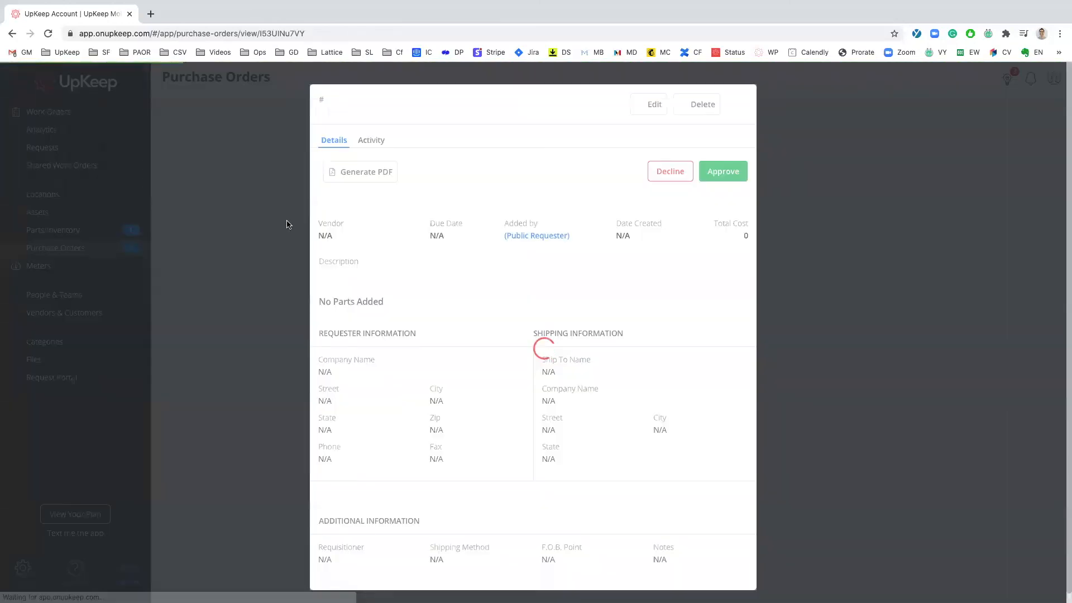
{"action": "scroll", "coordinate": [494, 258], "scroll_direction": "down", "scroll_amount": 1}
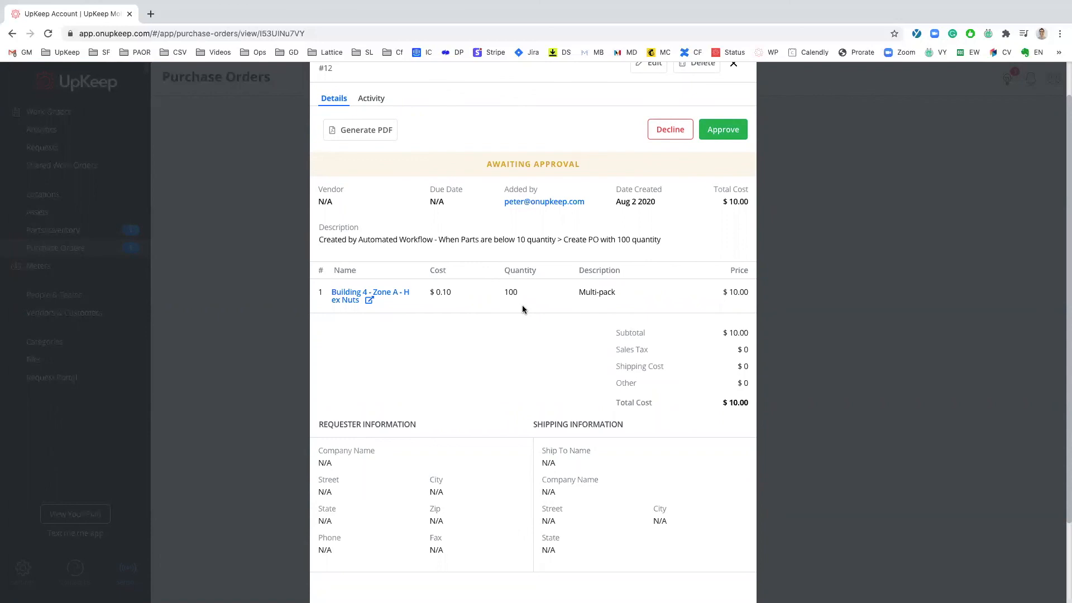
{"action": "scroll", "coordinate": [522, 308], "scroll_direction": "up", "scroll_amount": 1}
{"action": "double_click", "coordinate": [512, 333]}
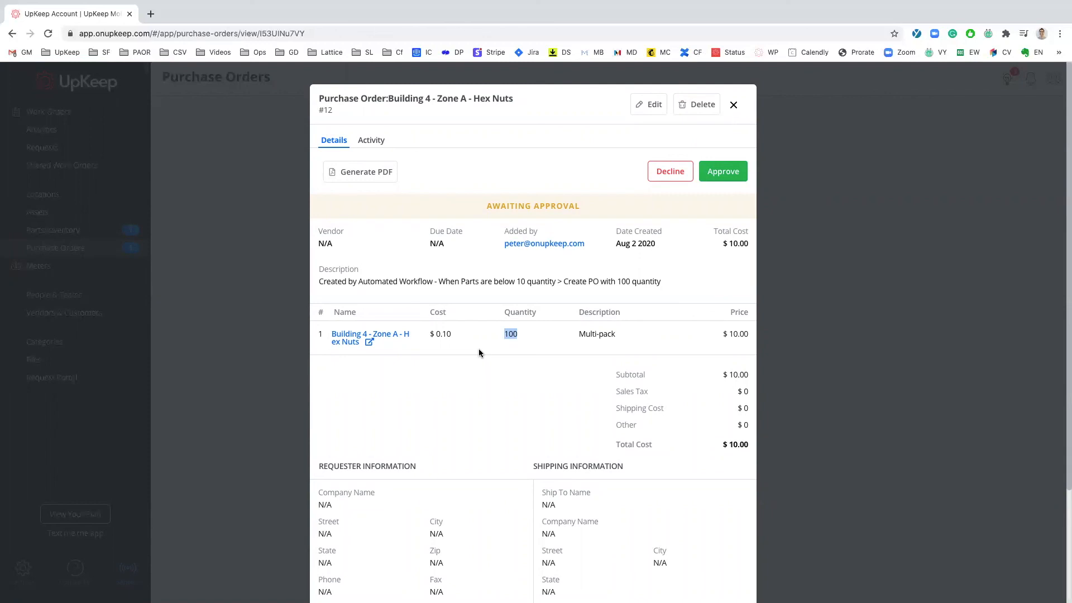
{"action": "scroll", "coordinate": [479, 353], "scroll_direction": "down", "scroll_amount": 1}
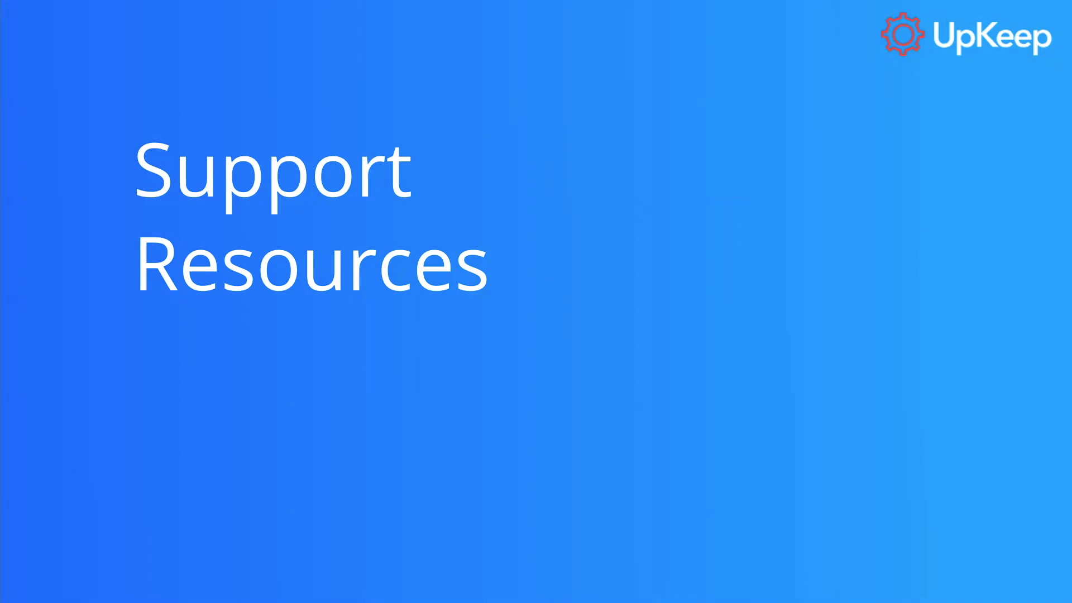
{"action": "left_click", "coordinate": [935, 360]}
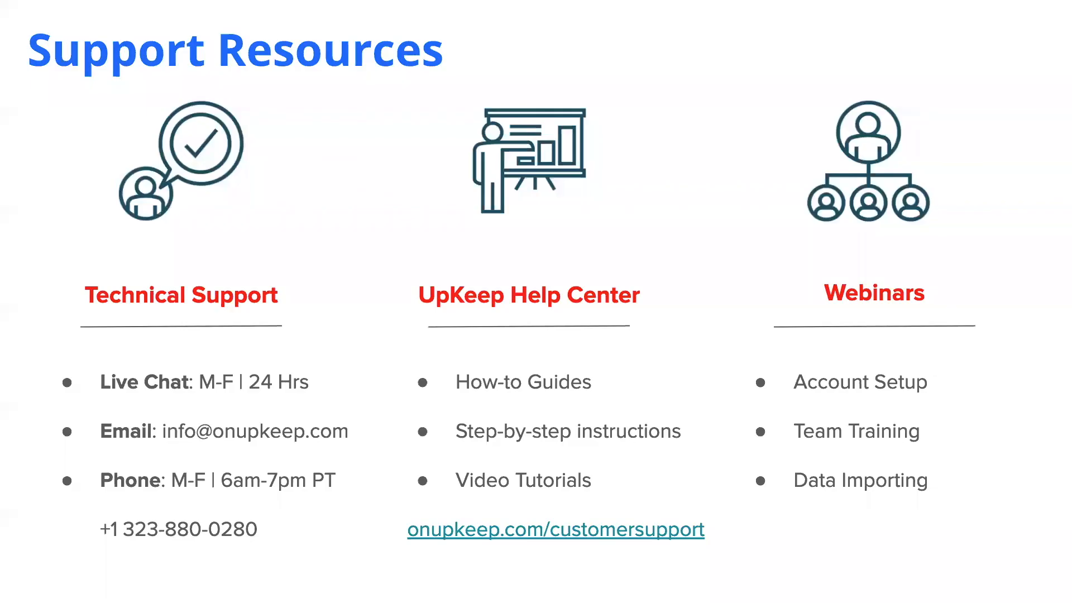